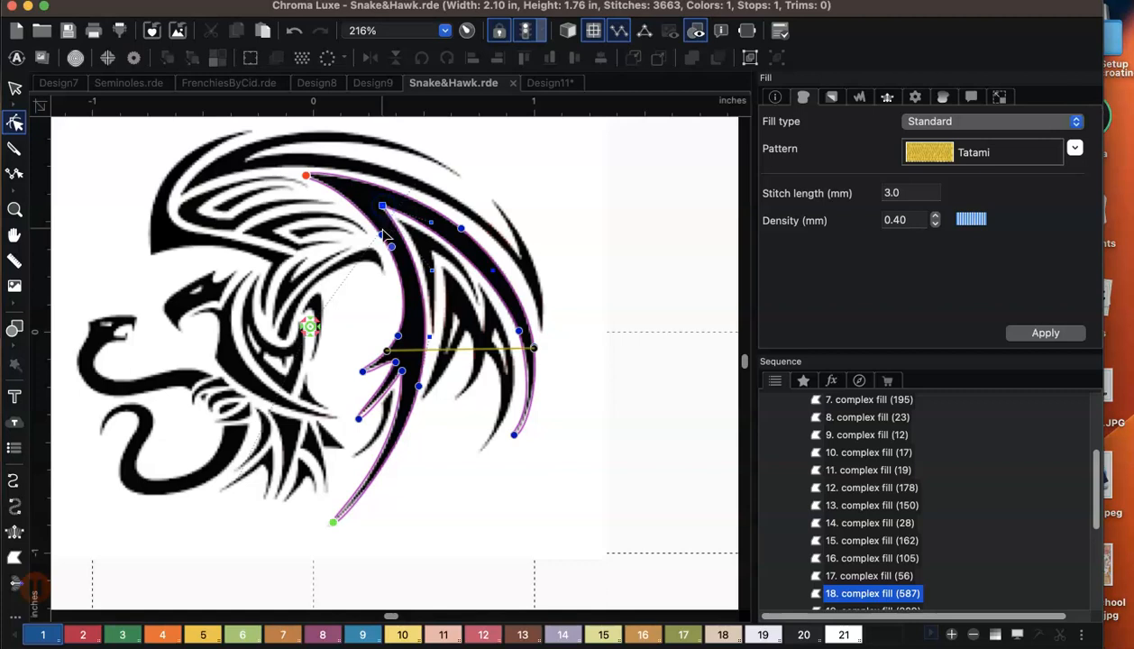
Adjust the tips of the two short side spikes on complex fill 18 to match the artwork
{"action": "left_click", "coordinate": [362, 372]}
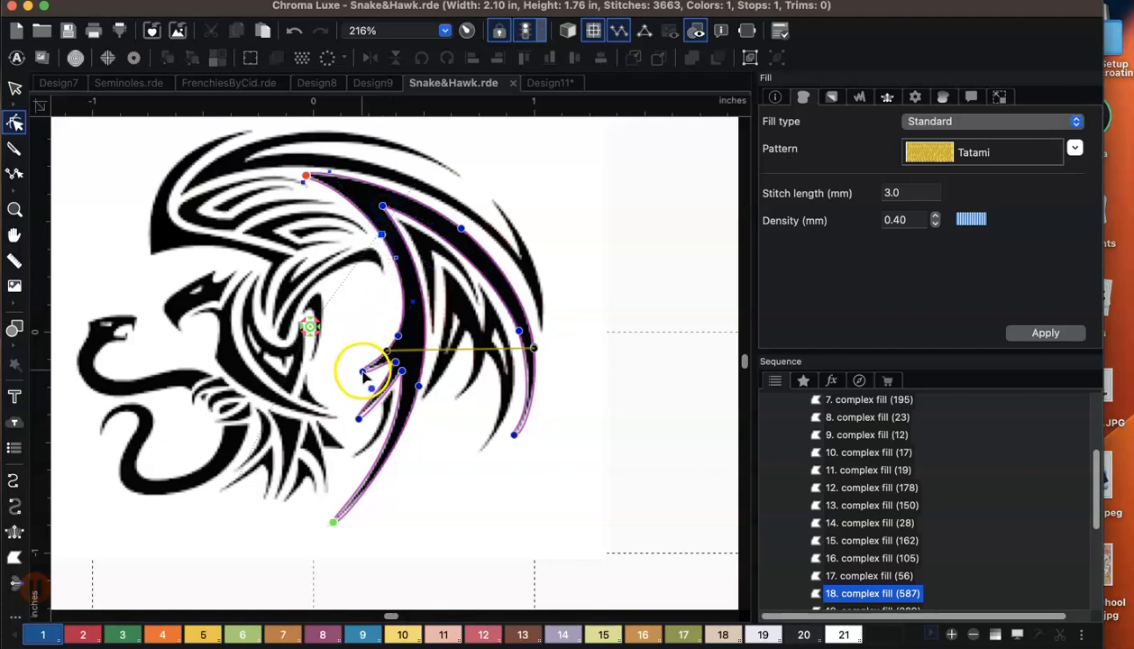
{"action": "left_click_drag", "start_coordinate": [362, 372], "coordinate": [358, 420]}
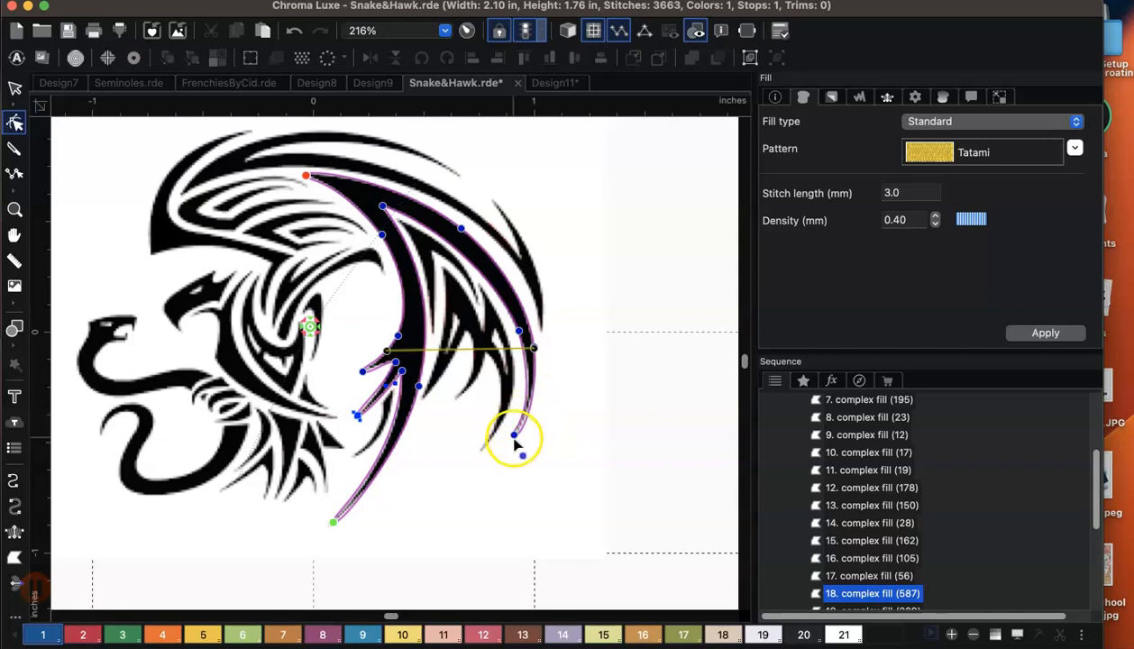
{"action": "left_click", "coordinate": [492, 435]}
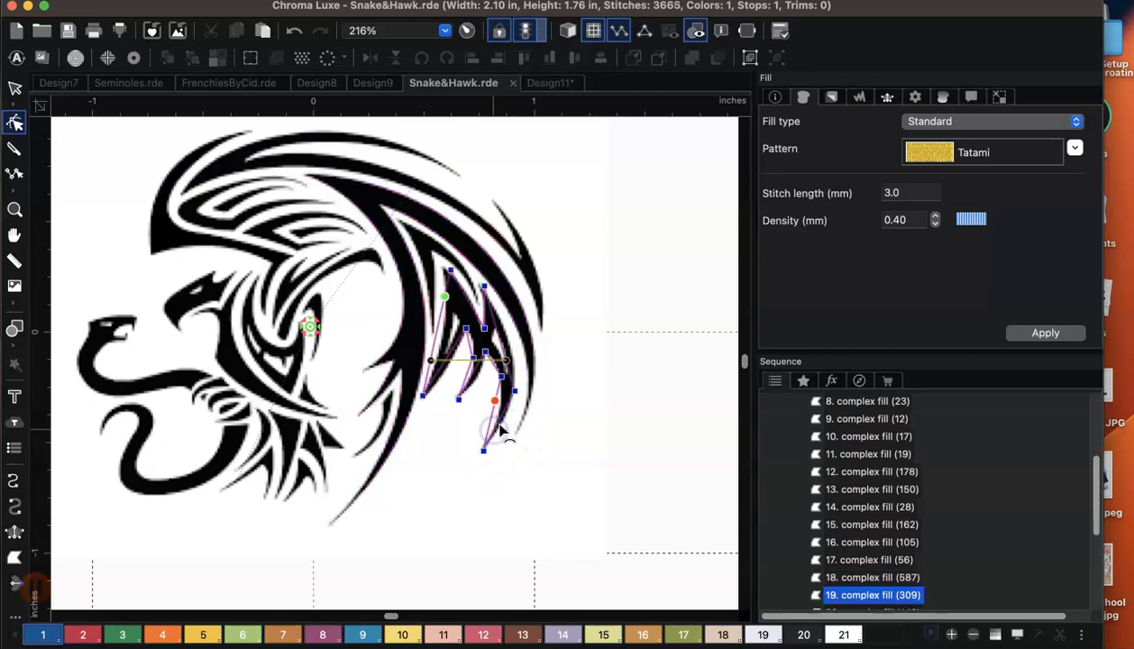
Move complex fill 18's green entry marker up its outline, away from the long tail's lower tip
{"action": "left_click", "coordinate": [405, 424]}
{"action": "left_click", "coordinate": [334, 522]}
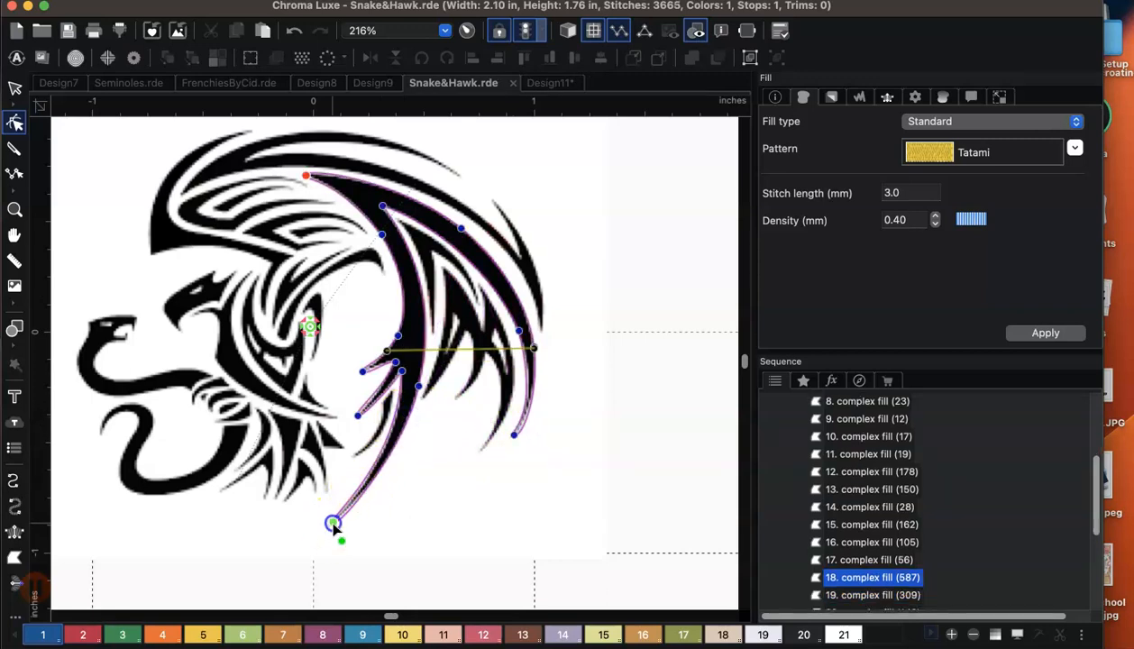
{"action": "left_click", "coordinate": [335, 521]}
Align the lower tip point of complex fill 18's long tail with the artwork's faded tip
{"action": "scroll", "coordinate": [344, 504], "scroll_direction": "down", "scroll_amount": 1}
{"action": "scroll", "coordinate": [344, 510], "scroll_direction": "up", "scroll_amount": 5}
{"action": "left_click", "coordinate": [14, 235]}
{"action": "left_click_drag", "start_coordinate": [162, 338], "coordinate": [160, 186]}
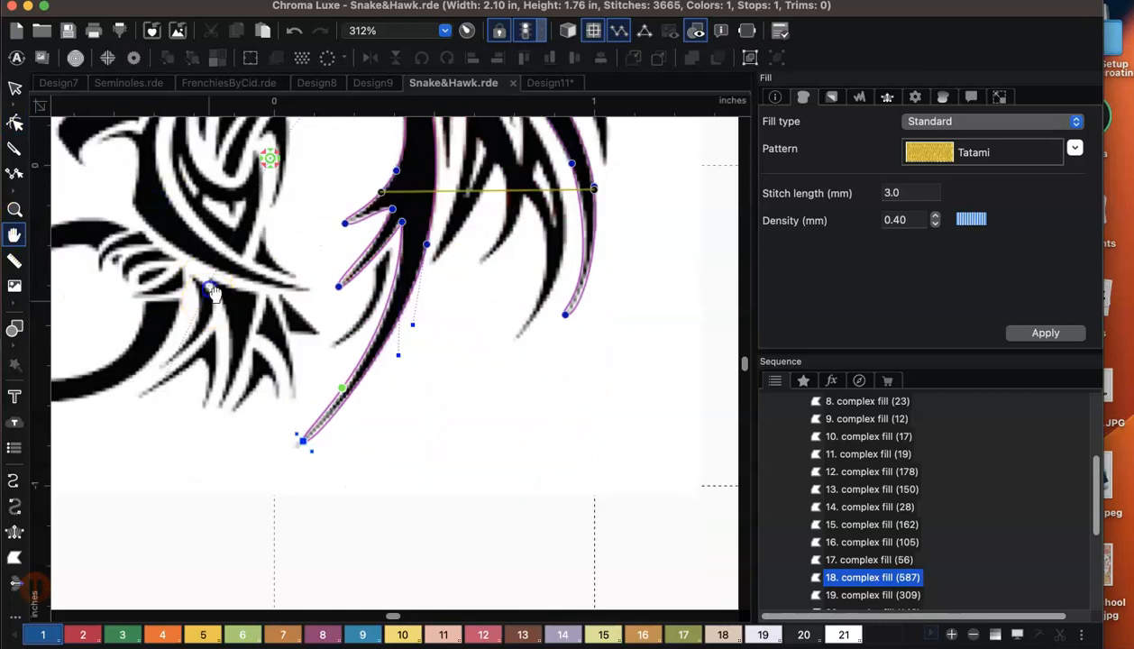
{"action": "left_click_drag", "start_coordinate": [215, 302], "coordinate": [212, 230]}
{"action": "scroll", "coordinate": [213, 230], "scroll_direction": "up", "scroll_amount": 1}
{"action": "scroll", "coordinate": [212, 230], "scroll_direction": "up", "scroll_amount": 2}
{"action": "left_click", "coordinate": [14, 121]}
{"action": "left_click_drag", "start_coordinate": [220, 353], "coordinate": [238, 369]}
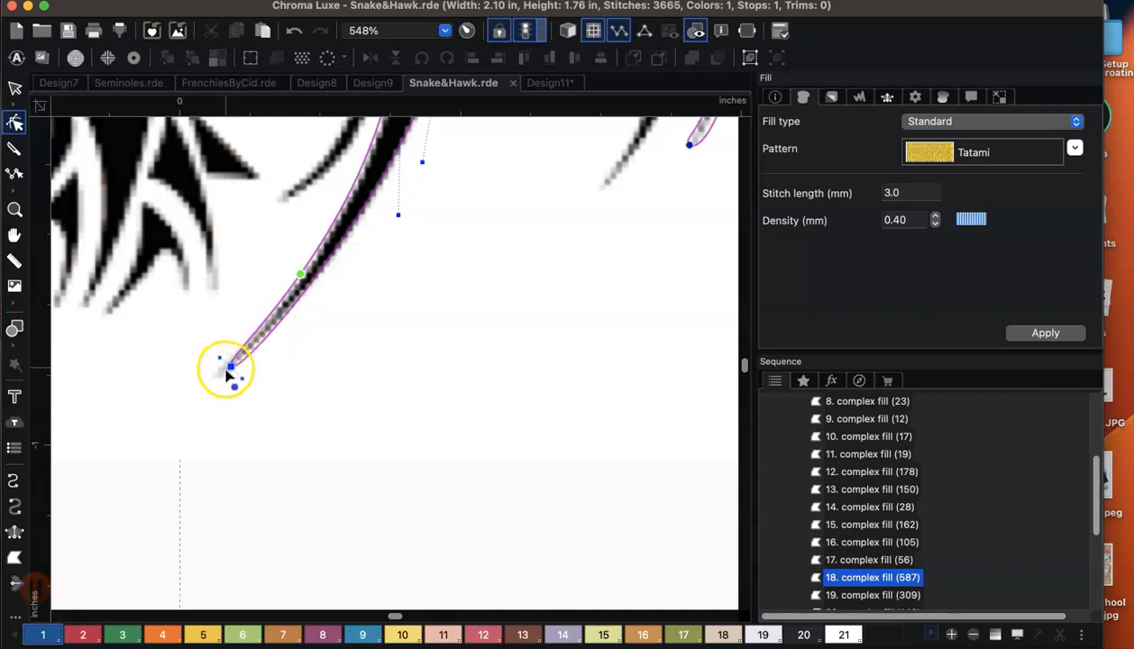
Adjust the curve handles on both edges of complex fill 18's long tail to follow the artwork
{"action": "left_click_drag", "start_coordinate": [399, 214], "coordinate": [401, 219]}
{"action": "scroll", "coordinate": [400, 222], "scroll_direction": "down", "scroll_amount": 5}
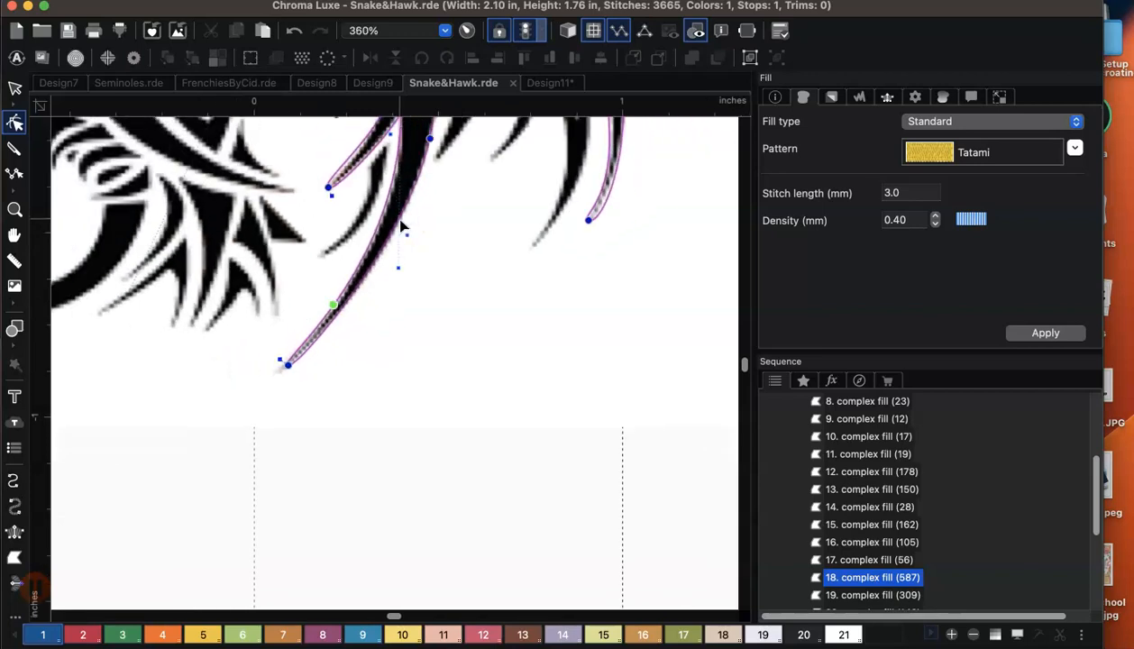
{"action": "mouse_move", "coordinate": [398, 278]}
{"action": "left_mouse_down"}
{"action": "mouse_move", "coordinate": [394, 248]}
{"action": "mouse_move", "coordinate": [398, 279]}
{"action": "left_mouse_up"}
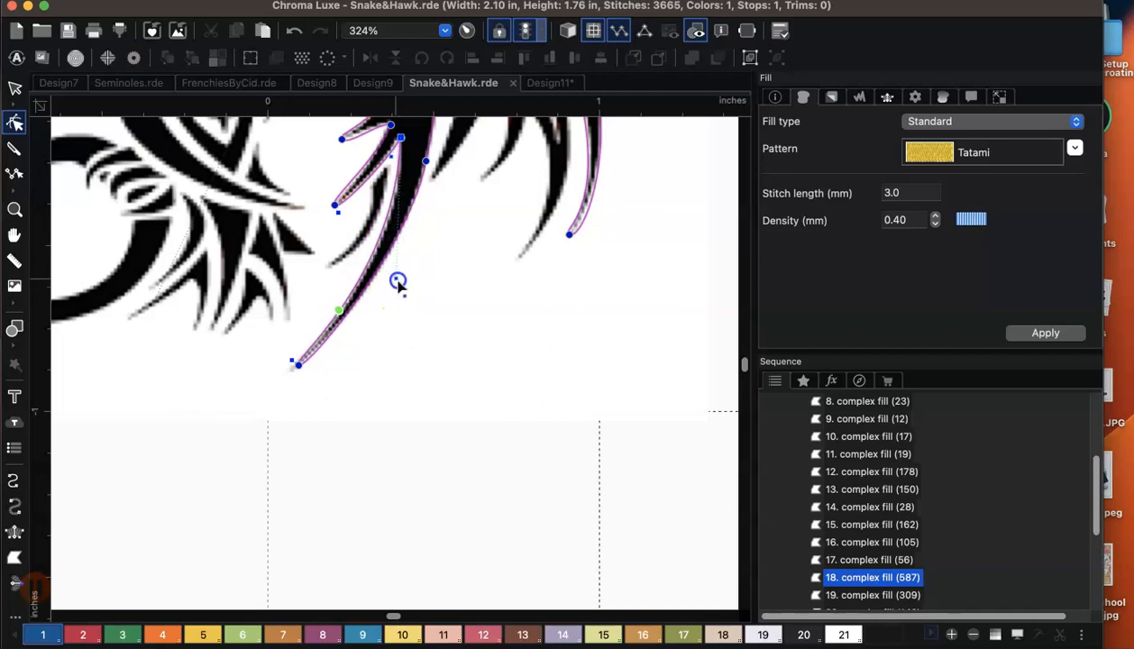
{"action": "left_click", "coordinate": [427, 161]}
{"action": "left_click_drag", "start_coordinate": [409, 241], "coordinate": [405, 266]}
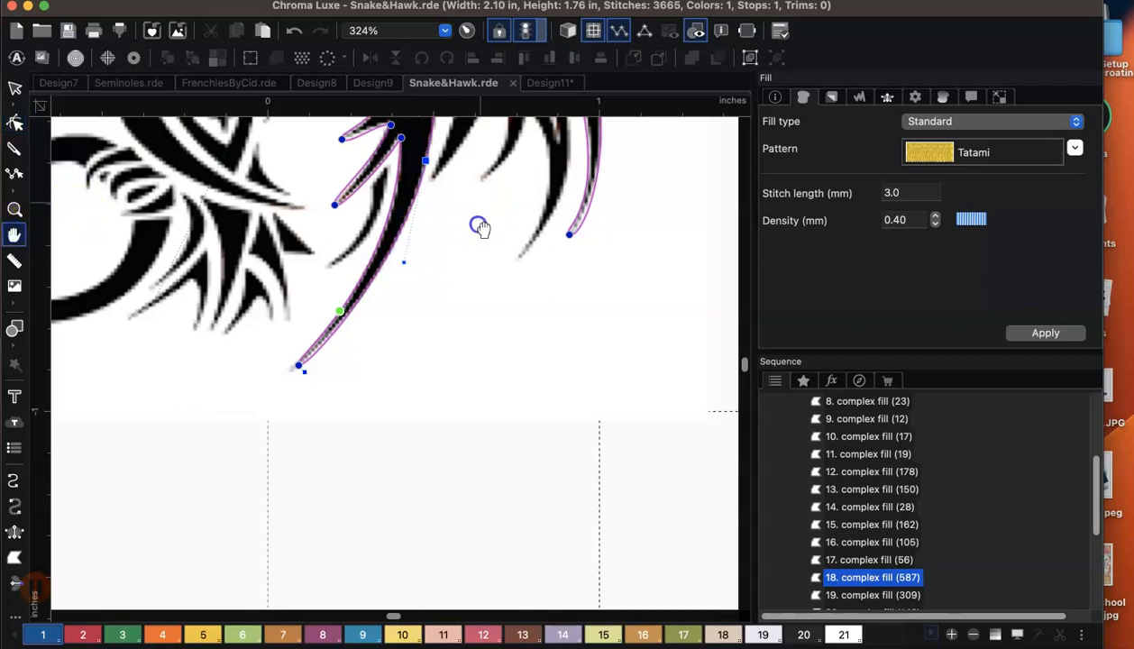
Curve the inner edge of complex fill 19's lower-left spike and move its upper-left point onto the artwork tip
{"action": "left_click_drag", "start_coordinate": [482, 205], "coordinate": [416, 374]}
{"action": "scroll", "coordinate": [433, 424], "scroll_direction": "up", "scroll_amount": 5}
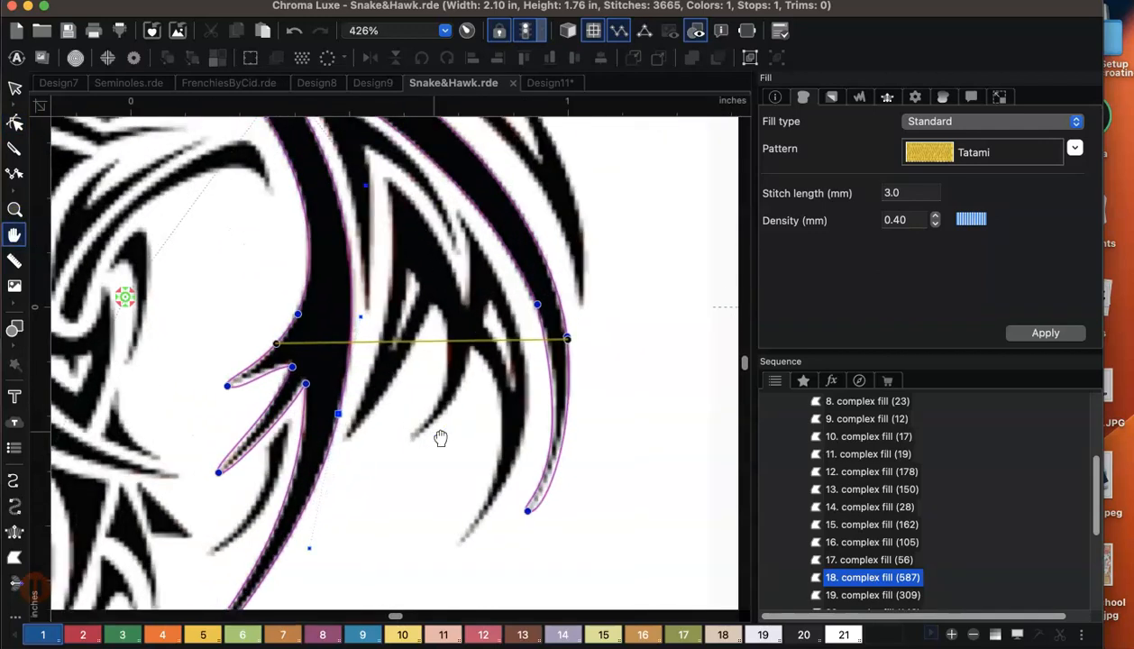
{"action": "scroll", "coordinate": [428, 428], "scroll_direction": "down", "scroll_amount": 2}
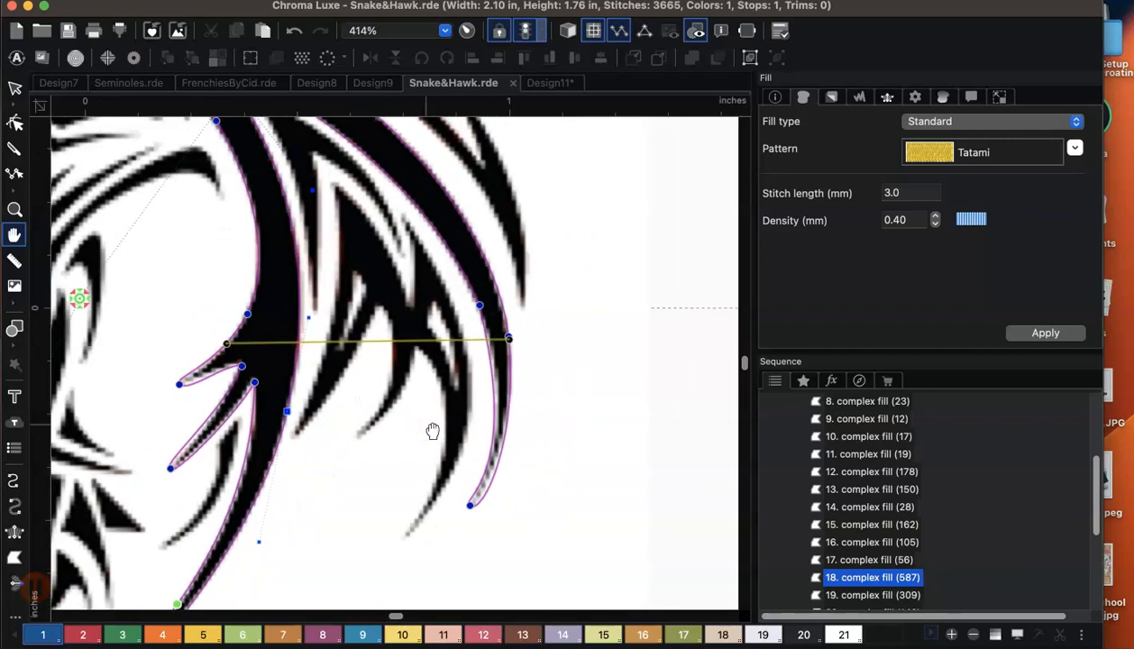
{"action": "left_click", "coordinate": [13, 122]}
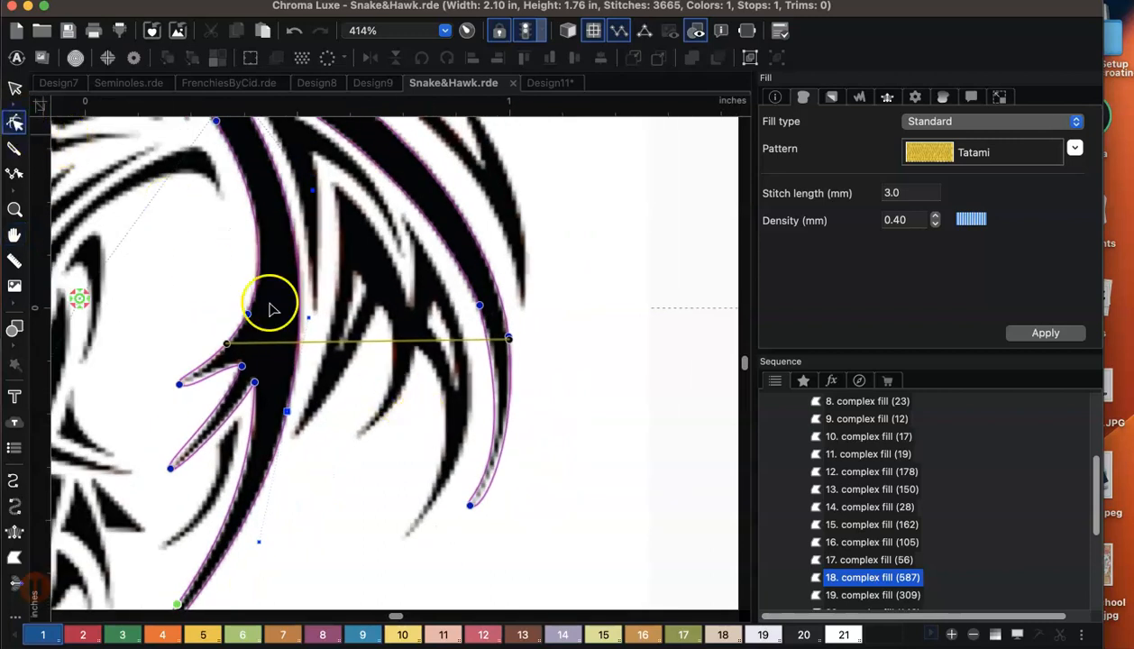
{"action": "left_click", "coordinate": [377, 311]}
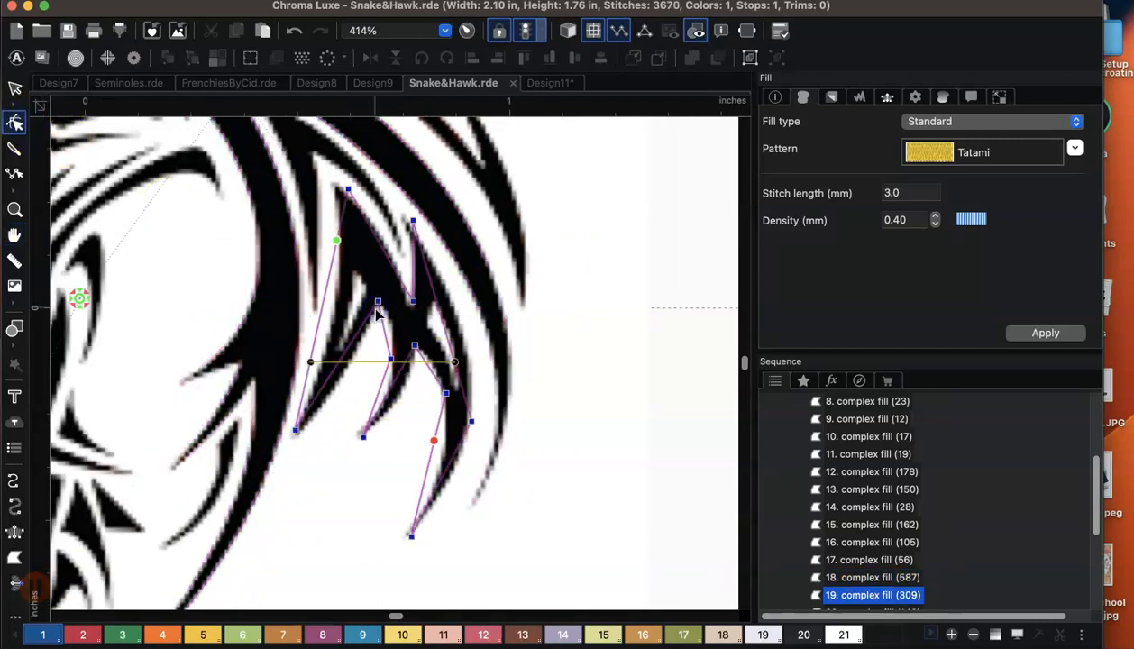
{"action": "left_click", "coordinate": [335, 395]}
{"action": "left_click", "coordinate": [348, 190]}
{"action": "left_click_drag", "start_coordinate": [348, 190], "coordinate": [336, 183]}
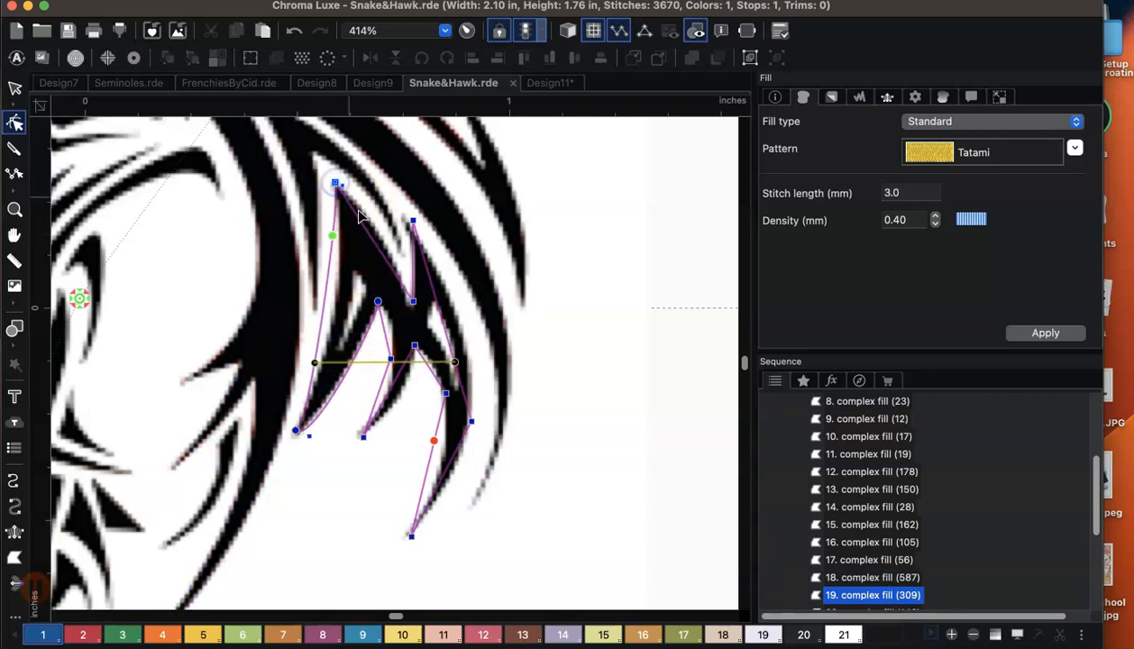
Curve complex fill 19's upper and outer right edges and reposition the notch point between its two upper tips
{"action": "left_click", "coordinate": [365, 219]}
{"action": "left_click_drag", "start_coordinate": [412, 300], "coordinate": [410, 305]}
{"action": "left_click", "coordinate": [413, 266]}
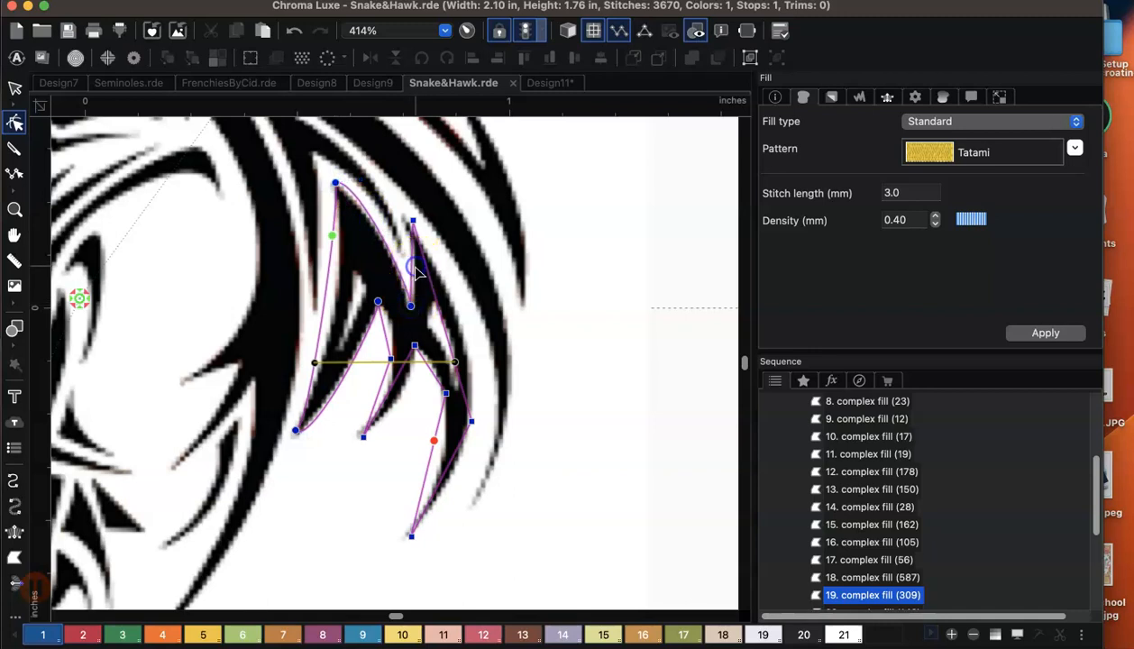
{"action": "left_click", "coordinate": [432, 288]}
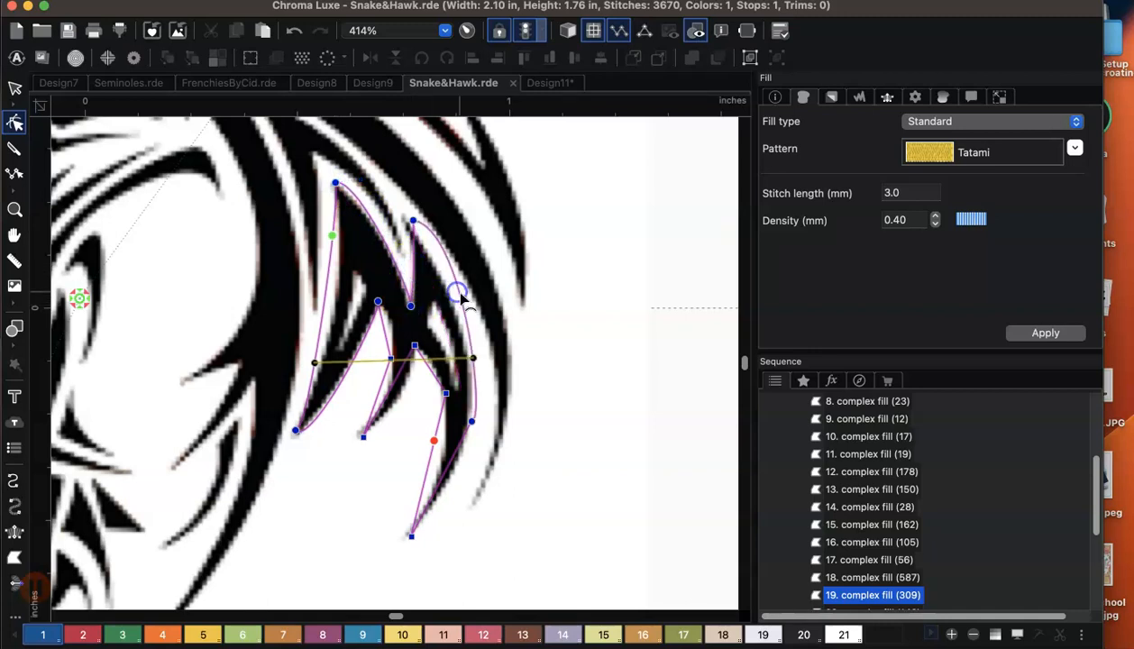
Bend the straight edges around complex fill 19's middle and lower-right spikes into curves that follow the artwork
{"action": "left_click", "coordinate": [449, 474]}
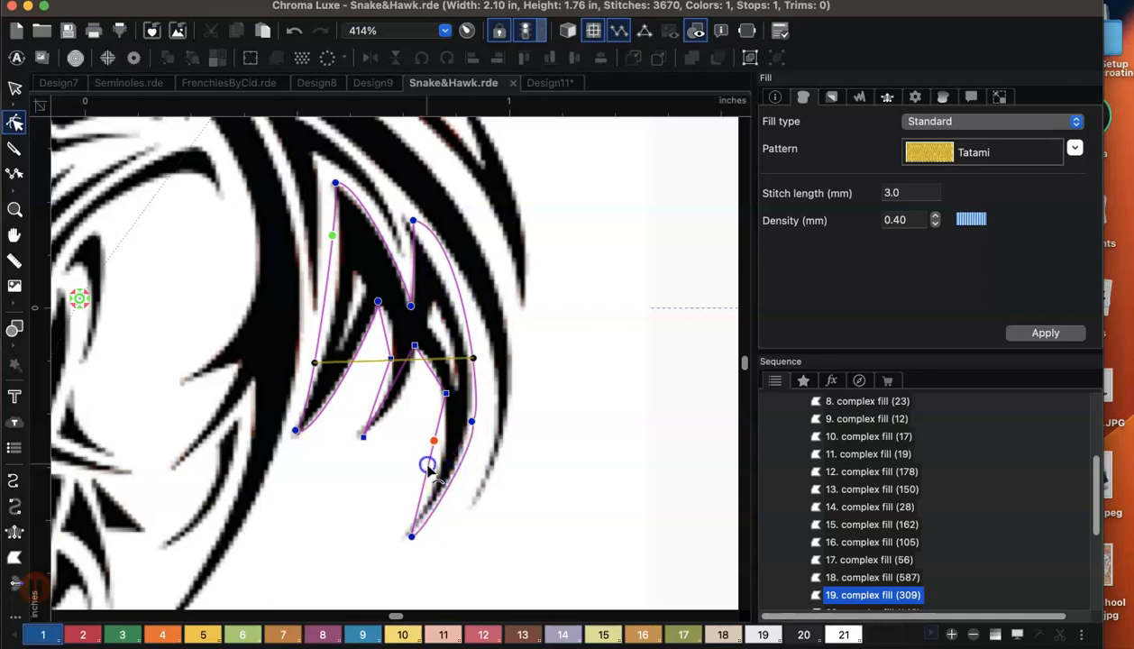
{"action": "left_click", "coordinate": [430, 363]}
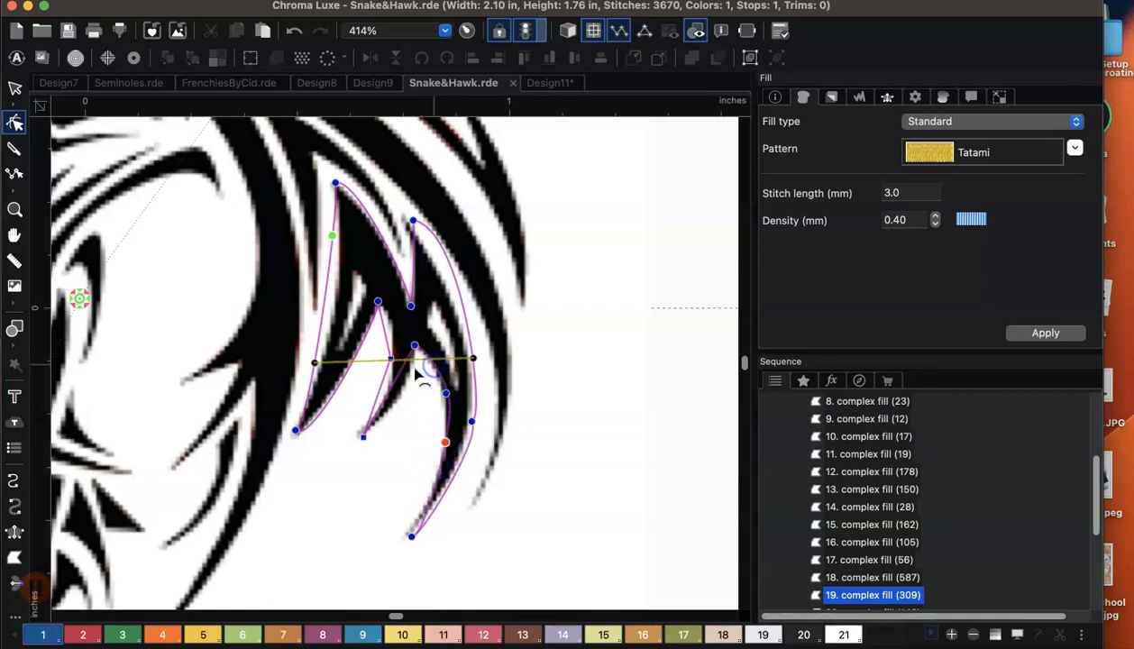
{"action": "left_click", "coordinate": [405, 383]}
{"action": "left_click", "coordinate": [387, 323]}
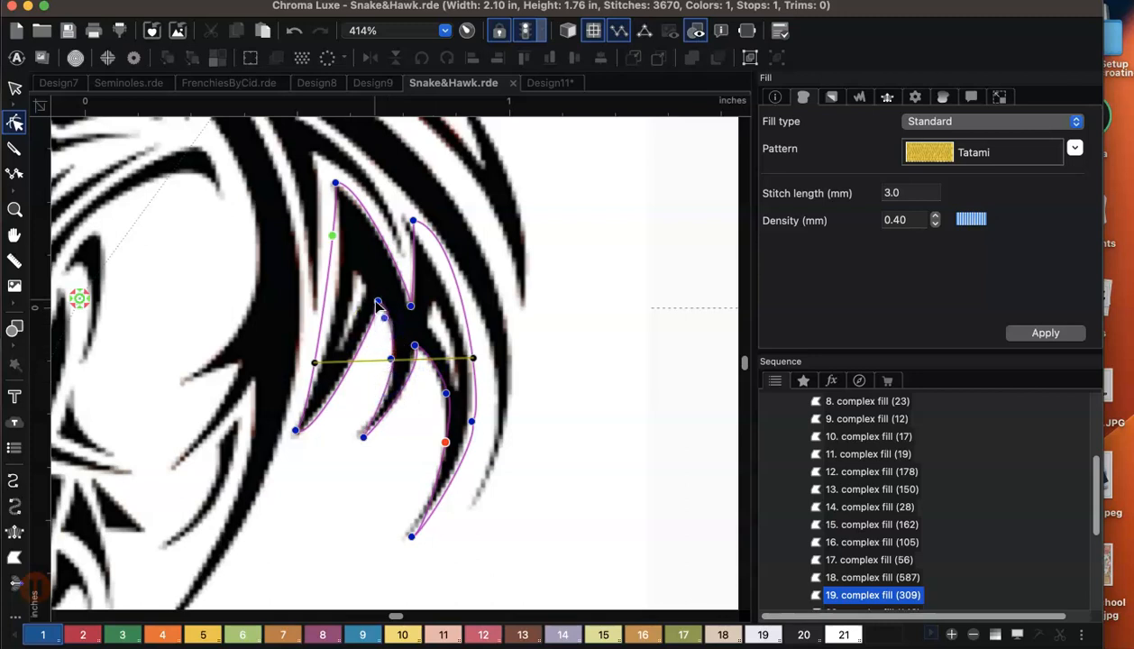
Fine-tune the curve handles at complex fill 19's lower-left spike and upper-left tip
{"action": "left_click", "coordinate": [295, 429]}
{"action": "mouse_move", "coordinate": [308, 438]}
{"action": "left_mouse_down"}
{"action": "mouse_move", "coordinate": [290, 429]}
{"action": "mouse_move", "coordinate": [307, 444]}
{"action": "left_mouse_up"}
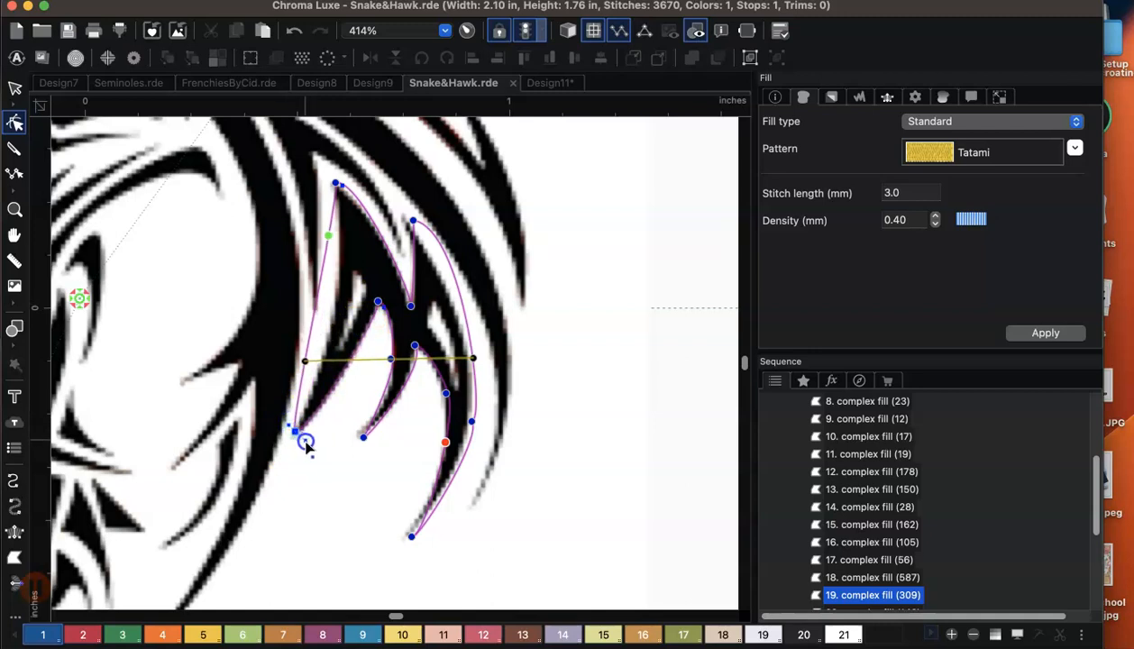
{"action": "left_click", "coordinate": [387, 312]}
{"action": "left_click_drag", "start_coordinate": [364, 351], "coordinate": [364, 358]}
{"action": "left_click", "coordinate": [297, 435]}
{"action": "left_click", "coordinate": [337, 186]}
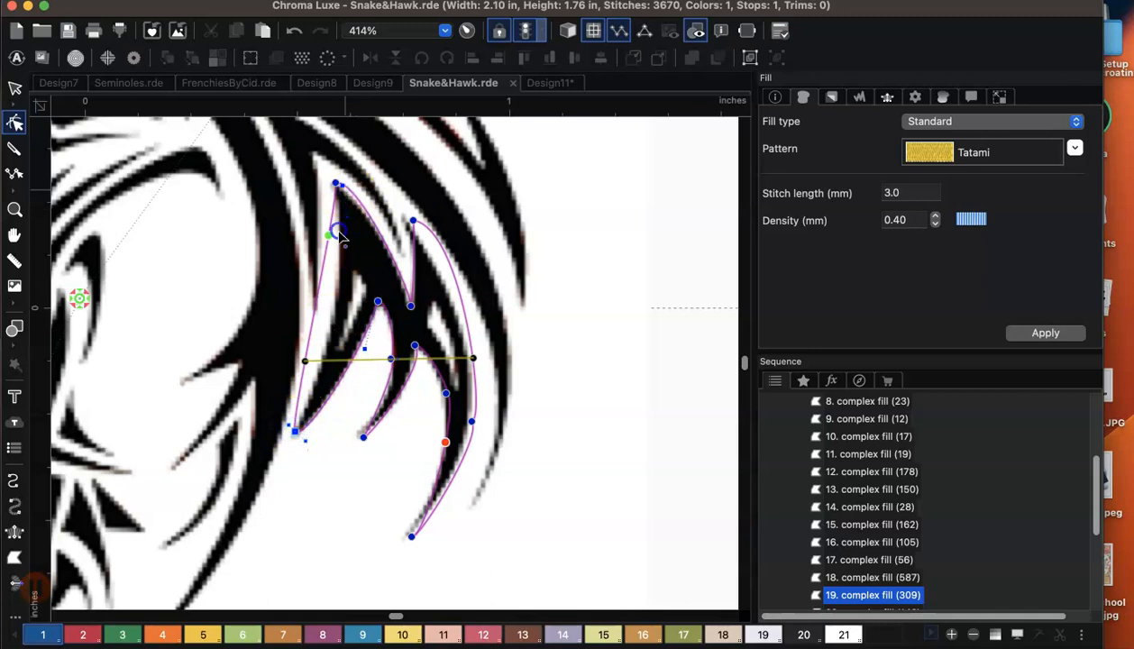
{"action": "left_click_drag", "start_coordinate": [342, 194], "coordinate": [329, 188]}
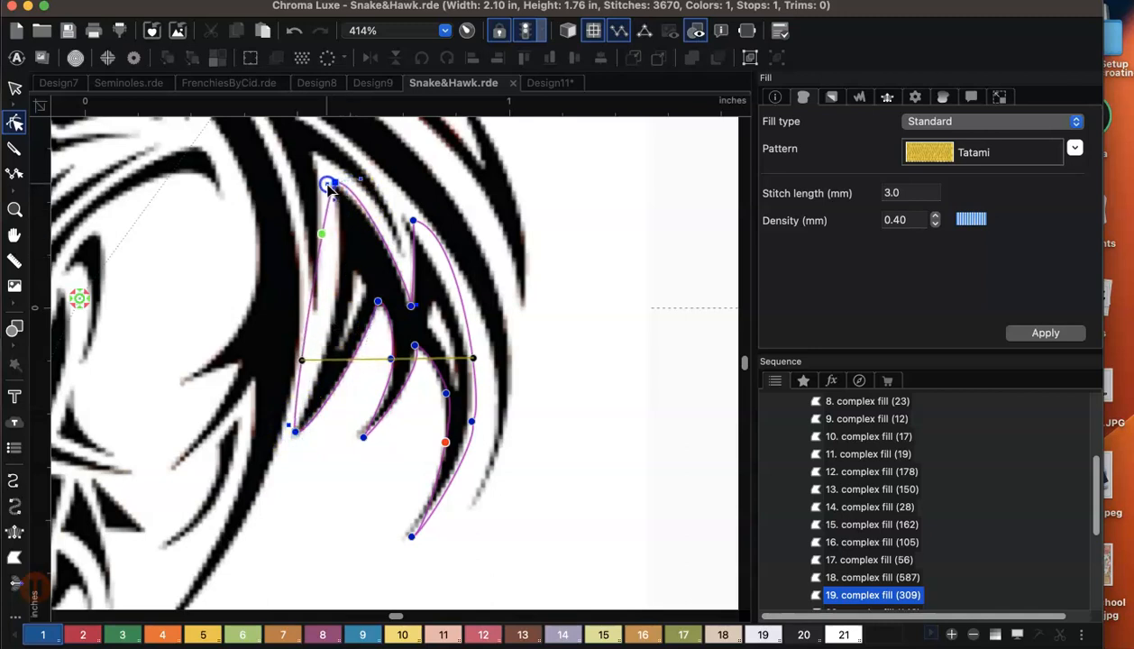
{"action": "left_click", "coordinate": [332, 186]}
{"action": "left_click_drag", "start_coordinate": [329, 184], "coordinate": [327, 186]}
Add a point midway along complex fill 19's left edge and move it inward onto the artwork's edge
{"action": "right_click", "coordinate": [311, 302]}
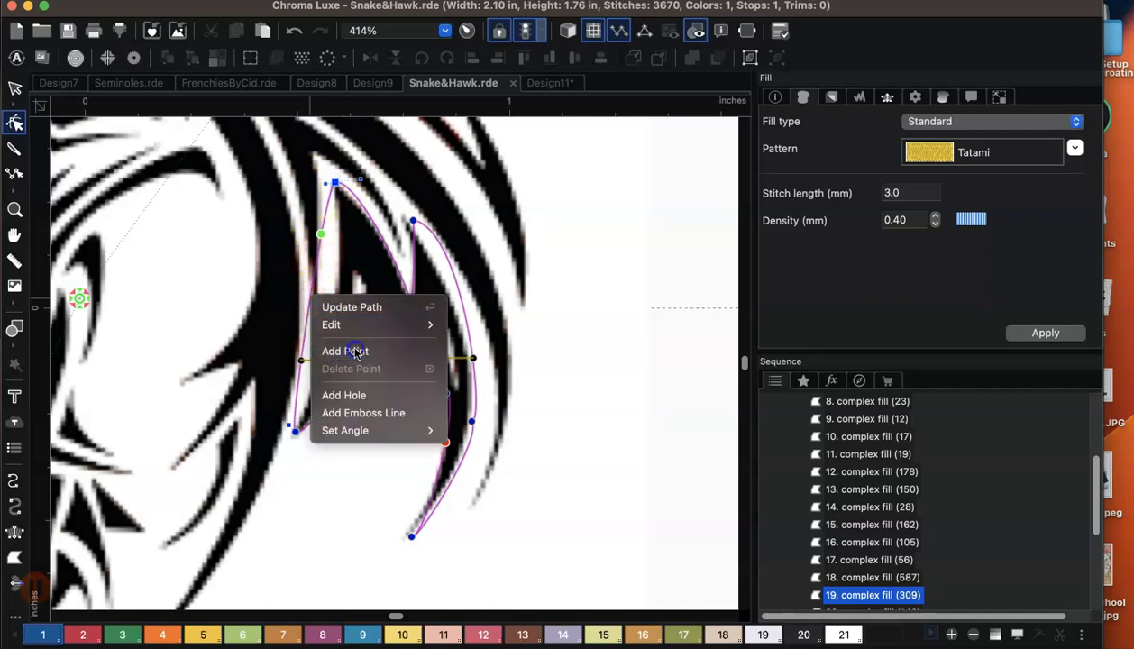
{"action": "left_click", "coordinate": [357, 350]}
{"action": "left_click_drag", "start_coordinate": [312, 299], "coordinate": [331, 310]}
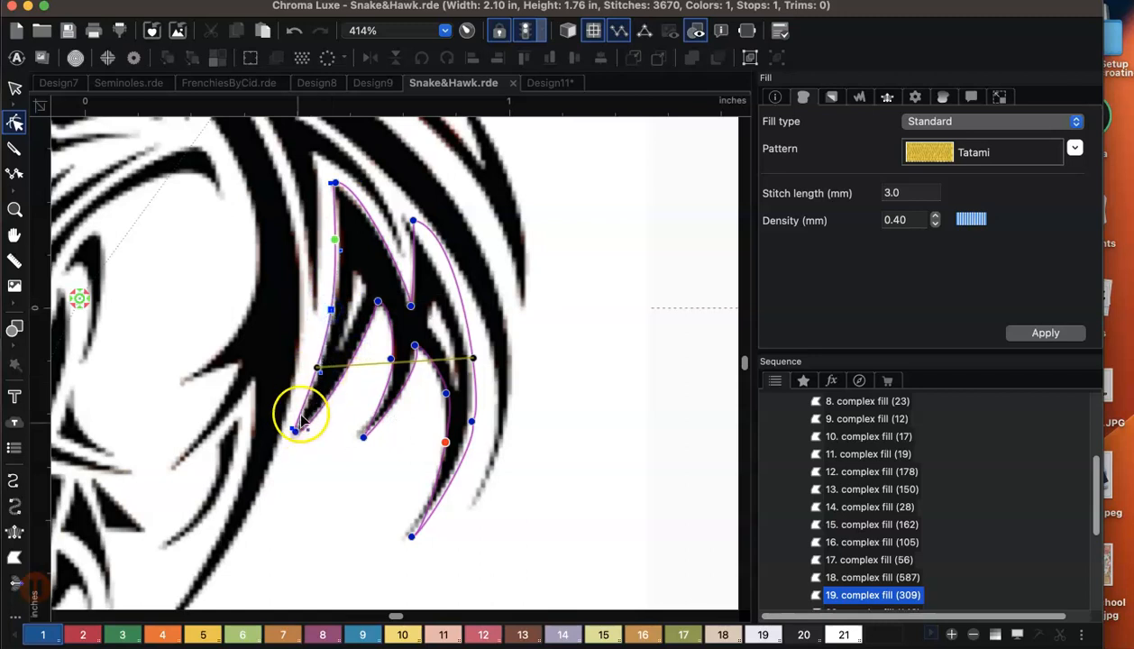
Refine the curve between complex fill 19's upper-left tip and the notch by adjusting the handles and notch point
{"action": "left_click", "coordinate": [337, 186]}
{"action": "left_click_drag", "start_coordinate": [357, 182], "coordinate": [355, 187]}
{"action": "left_click", "coordinate": [411, 303]}
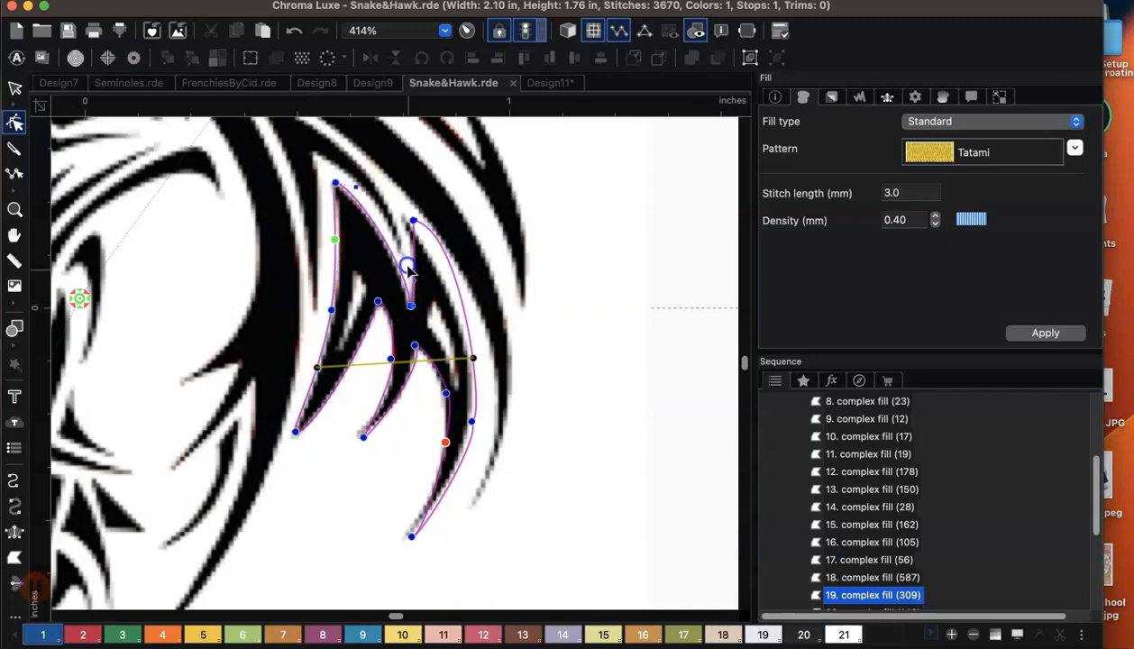
{"action": "left_click", "coordinate": [410, 309]}
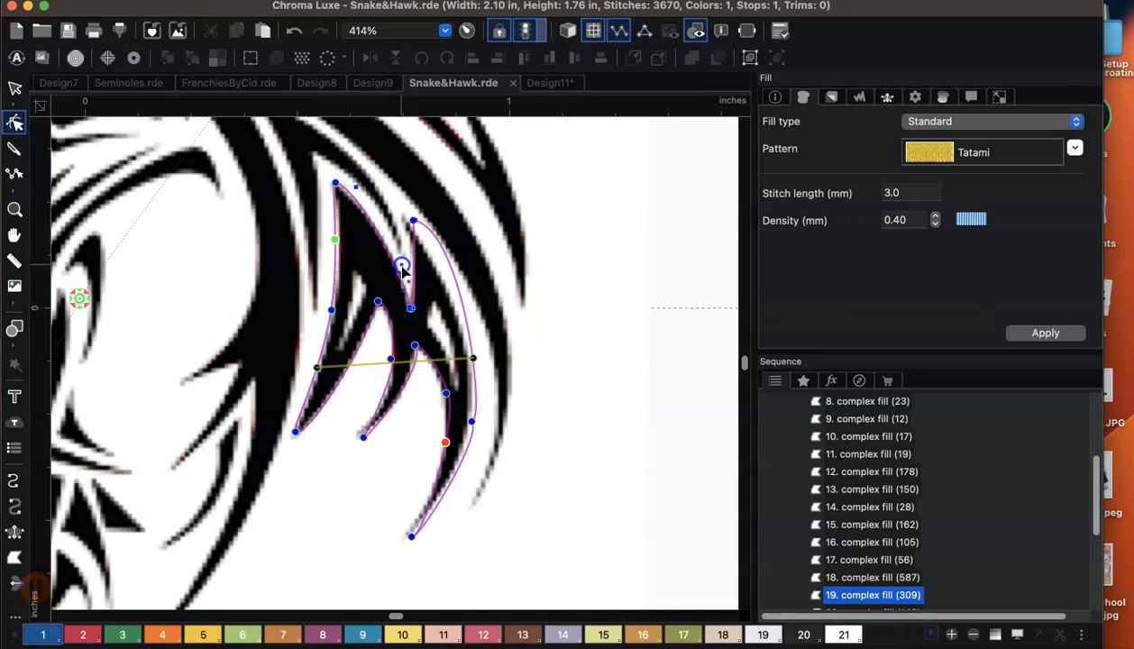
{"action": "left_click", "coordinate": [359, 194]}
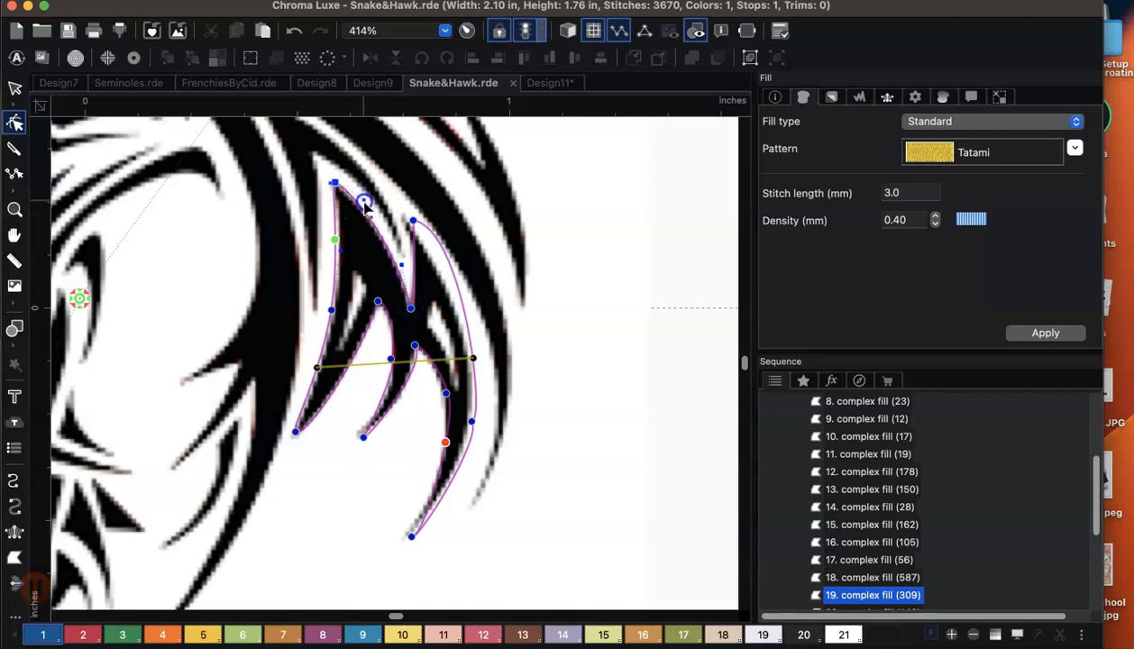
{"action": "left_click", "coordinate": [410, 306]}
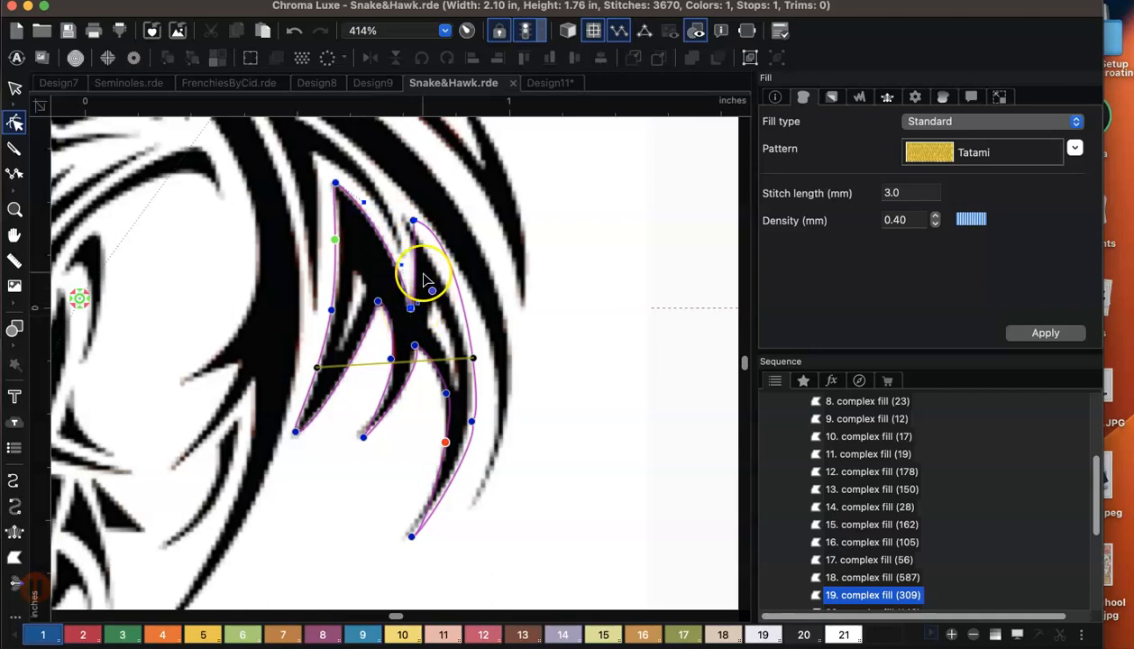
Move complex fill 19's upper-right tip onto the artwork and add a point below it to shape its inner edge
{"action": "left_click_drag", "start_coordinate": [417, 222], "coordinate": [405, 220]}
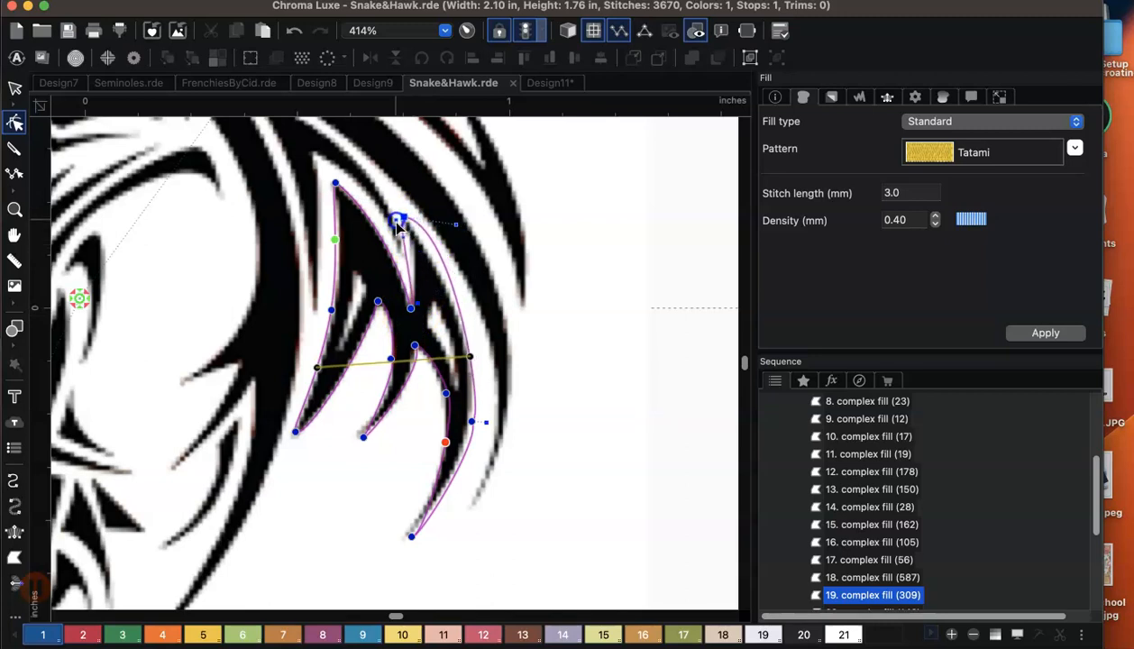
{"action": "right_click", "coordinate": [409, 260]}
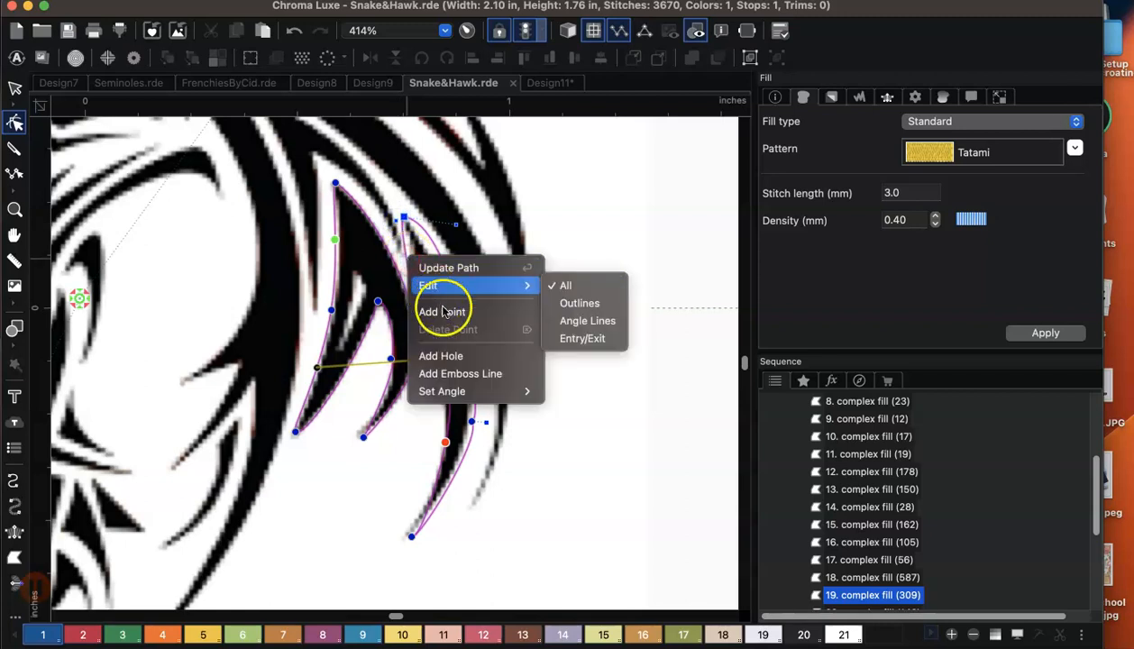
{"action": "left_click", "coordinate": [439, 310]}
{"action": "left_click", "coordinate": [409, 256]}
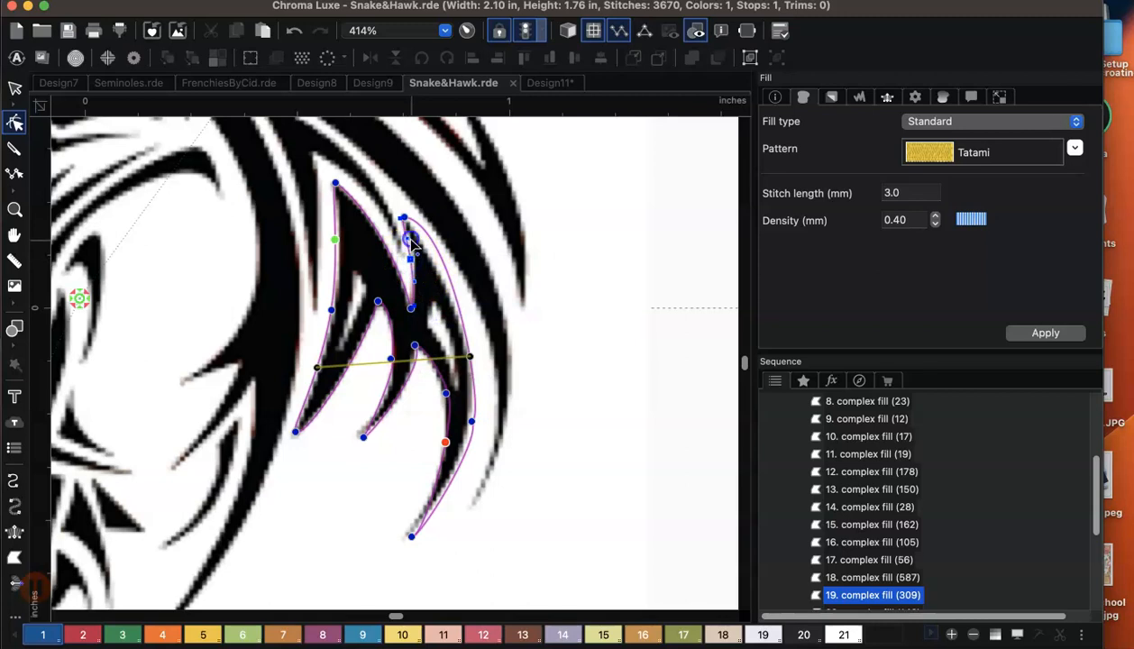
{"action": "left_click_drag", "start_coordinate": [411, 255], "coordinate": [413, 266]}
{"action": "left_click_drag", "start_coordinate": [410, 236], "coordinate": [416, 308]}
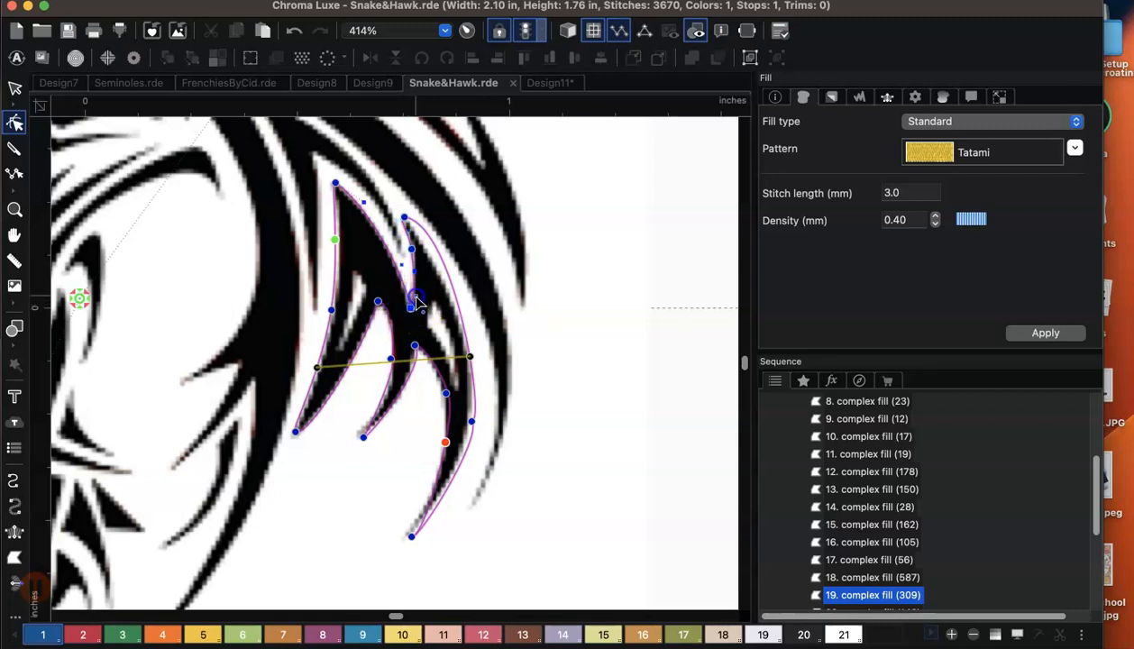
Reshape complex fill 19's outer right edge to the artwork by adjusting the upper-right tip's handle and the right-side point
{"action": "left_click", "coordinate": [405, 218]}
{"action": "left_click_drag", "start_coordinate": [446, 231], "coordinate": [414, 217]}
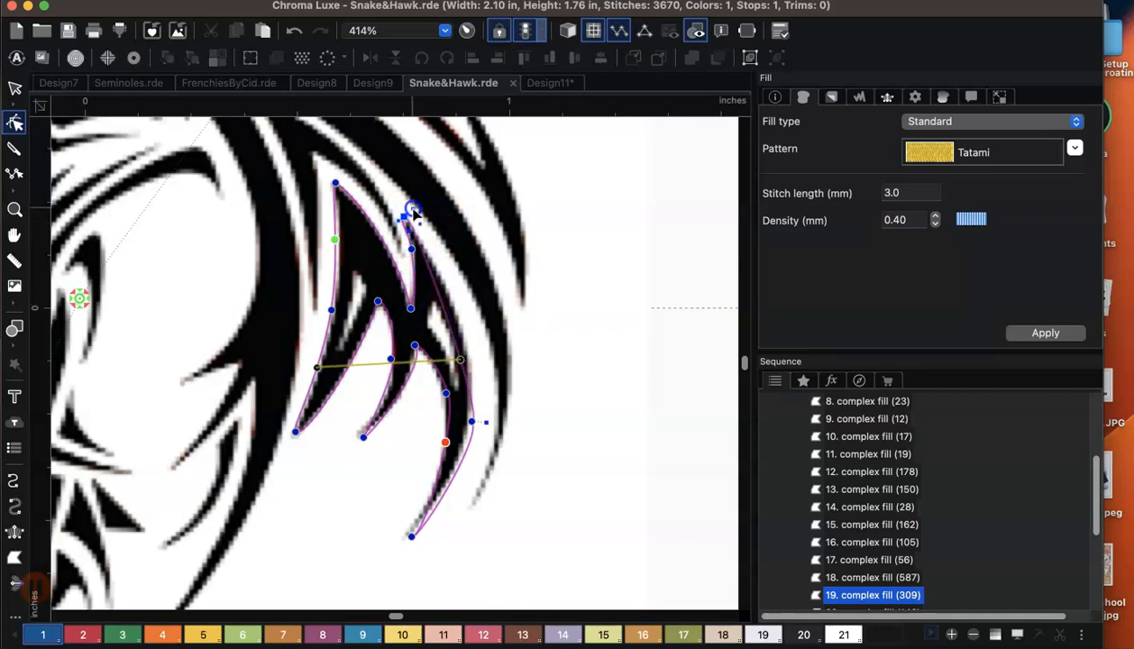
{"action": "left_click_drag", "start_coordinate": [486, 422], "coordinate": [480, 339]}
{"action": "left_click", "coordinate": [472, 420]}
{"action": "left_click_drag", "start_coordinate": [471, 420], "coordinate": [470, 413]}
{"action": "left_click_drag", "start_coordinate": [477, 330], "coordinate": [486, 350]}
{"action": "left_click", "coordinate": [404, 217]}
{"action": "left_click_drag", "start_coordinate": [413, 208], "coordinate": [411, 212]}
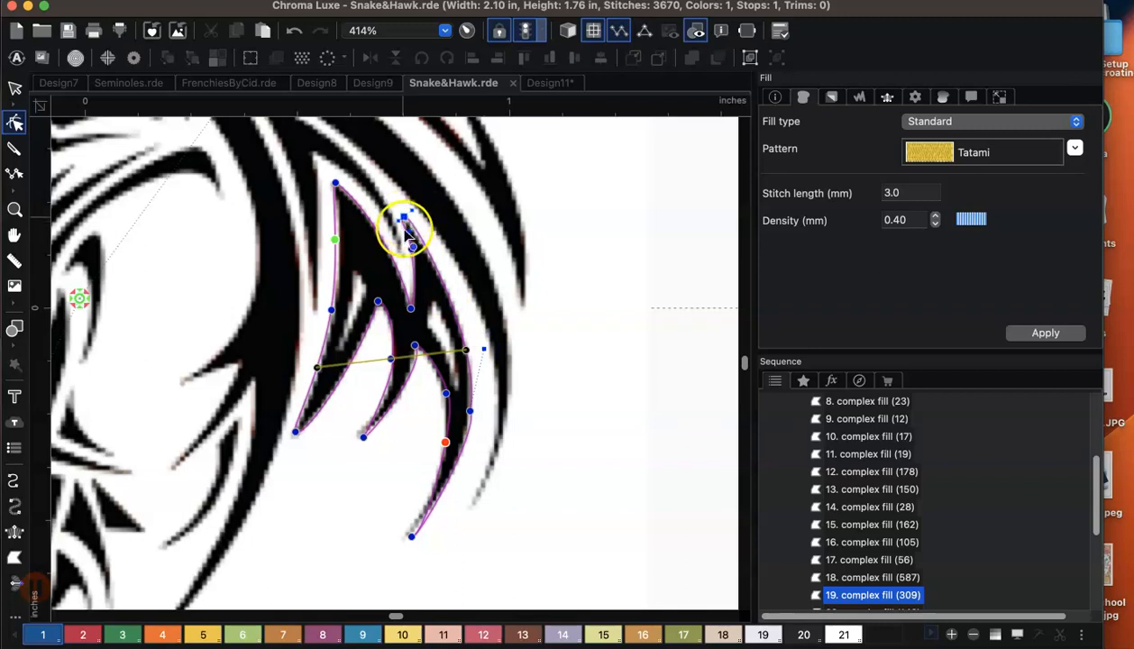
{"action": "left_click", "coordinate": [470, 412]}
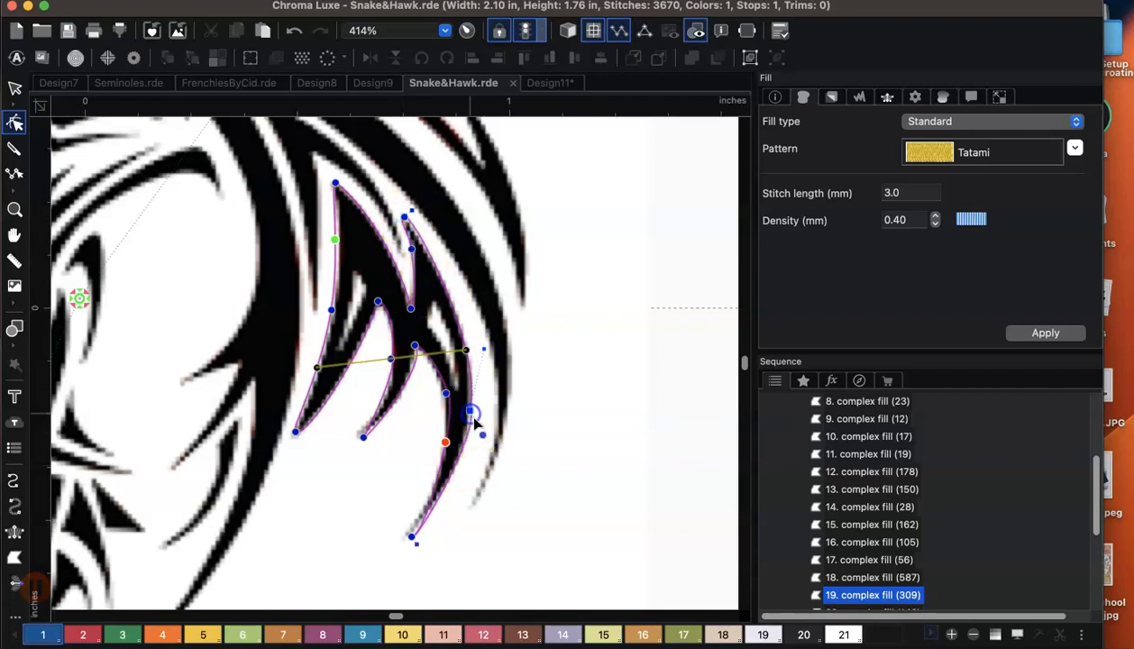
Move complex fill 19's lowest tip onto the artwork and adjust its handles and the right-side point's lower handle to fit the edge
{"action": "left_click_drag", "start_coordinate": [478, 428], "coordinate": [462, 466]}
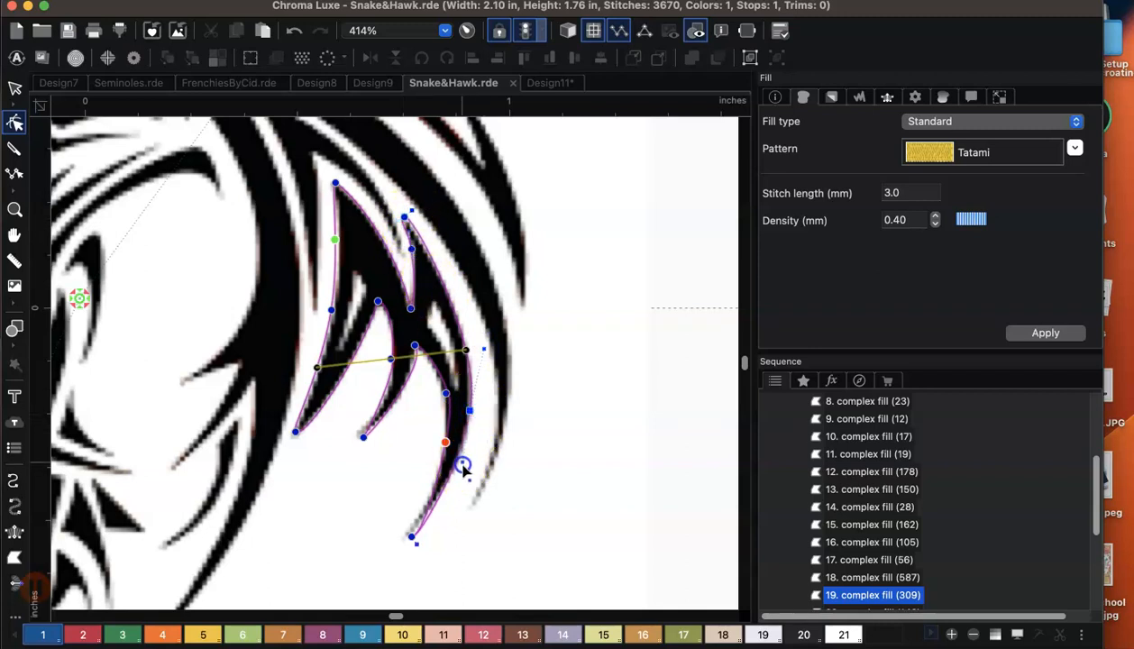
{"action": "left_click", "coordinate": [421, 545]}
{"action": "left_click_drag", "start_coordinate": [426, 538], "coordinate": [407, 541]}
{"action": "mouse_move", "coordinate": [396, 534]}
{"action": "left_mouse_down"}
{"action": "mouse_move", "coordinate": [464, 396]}
{"action": "mouse_move", "coordinate": [446, 514]}
{"action": "left_mouse_up"}
{"action": "left_click", "coordinate": [447, 390]}
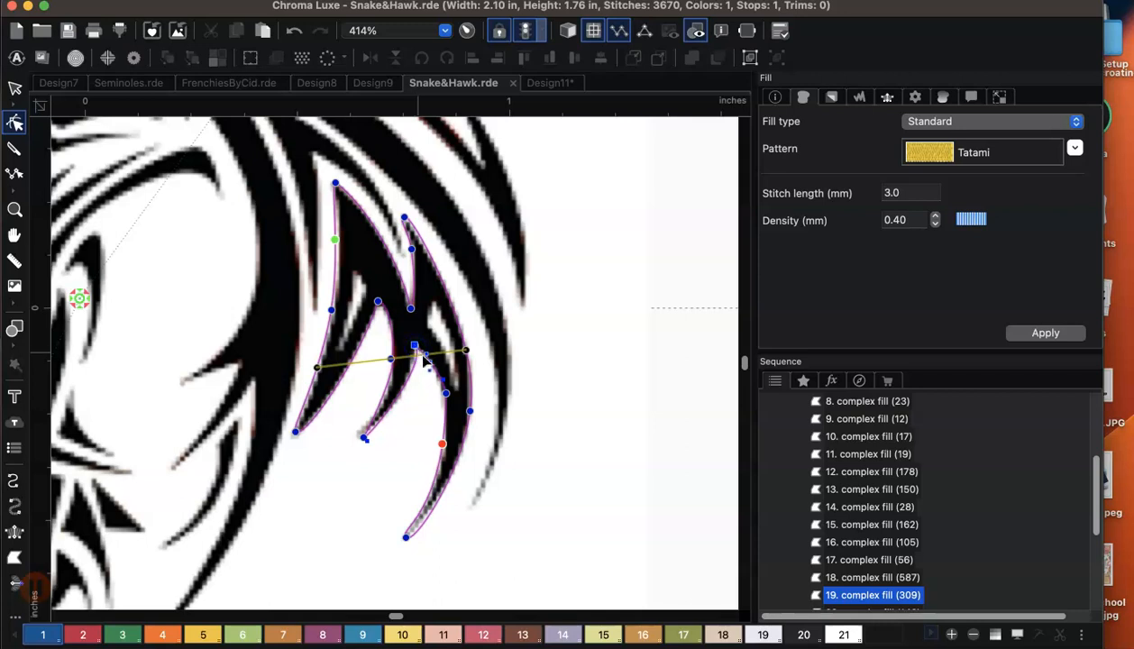
Move complex fill 19's middle prong tip onto the artwork and adjust the handles of its left-edge point and the adjoining notch
{"action": "left_click_drag", "start_coordinate": [419, 349], "coordinate": [416, 389]}
{"action": "mouse_move", "coordinate": [365, 439]}
{"action": "left_mouse_down"}
{"action": "mouse_move", "coordinate": [371, 450]}
{"action": "mouse_move", "coordinate": [357, 433]}
{"action": "left_mouse_up"}
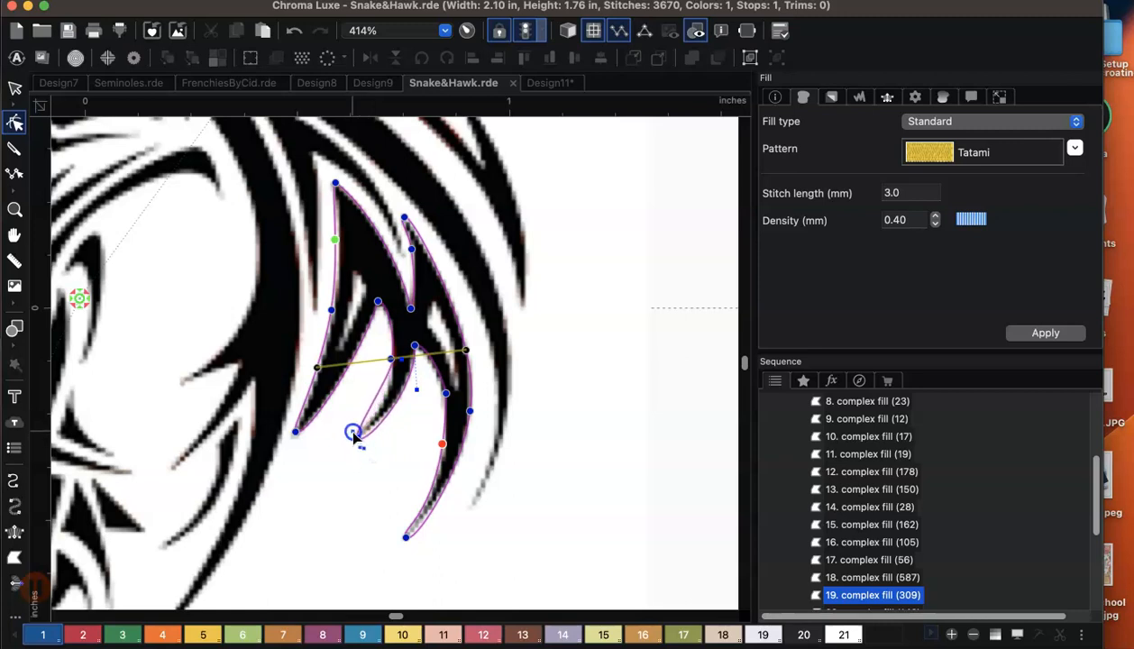
{"action": "left_click", "coordinate": [390, 359]}
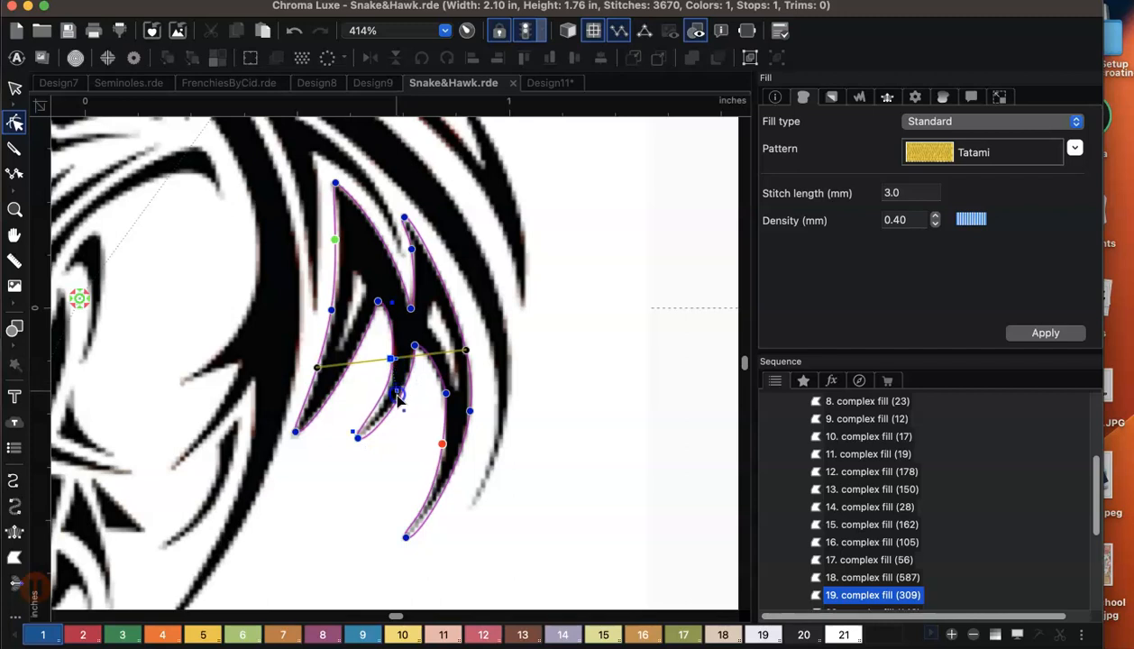
{"action": "left_click", "coordinate": [416, 347]}
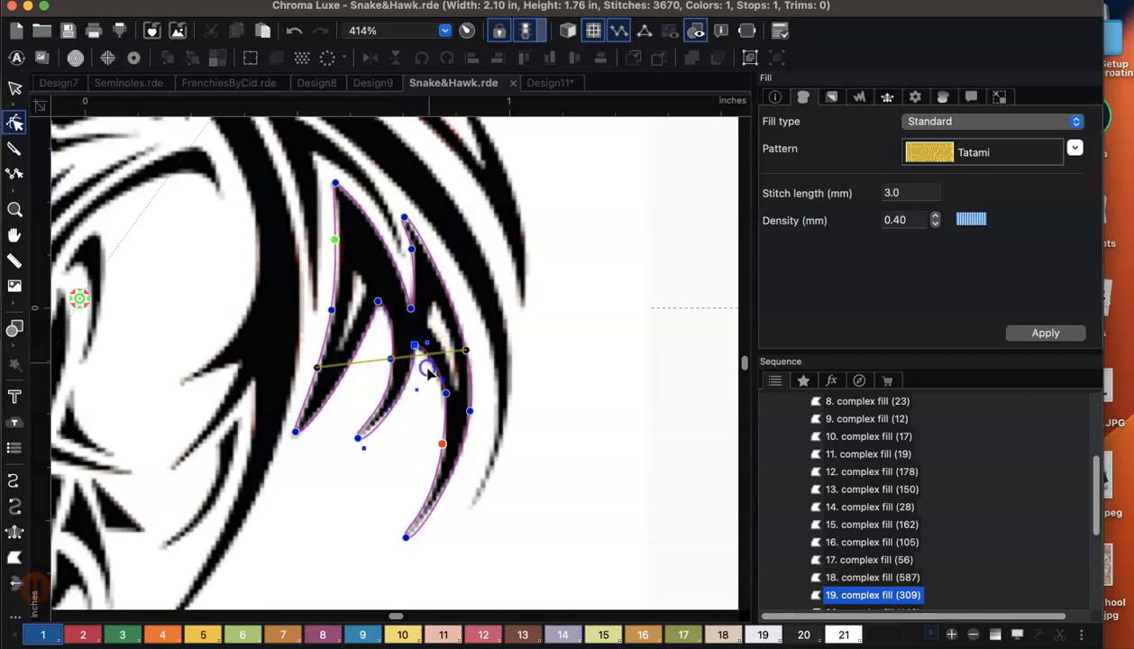
{"action": "left_click", "coordinate": [417, 347]}
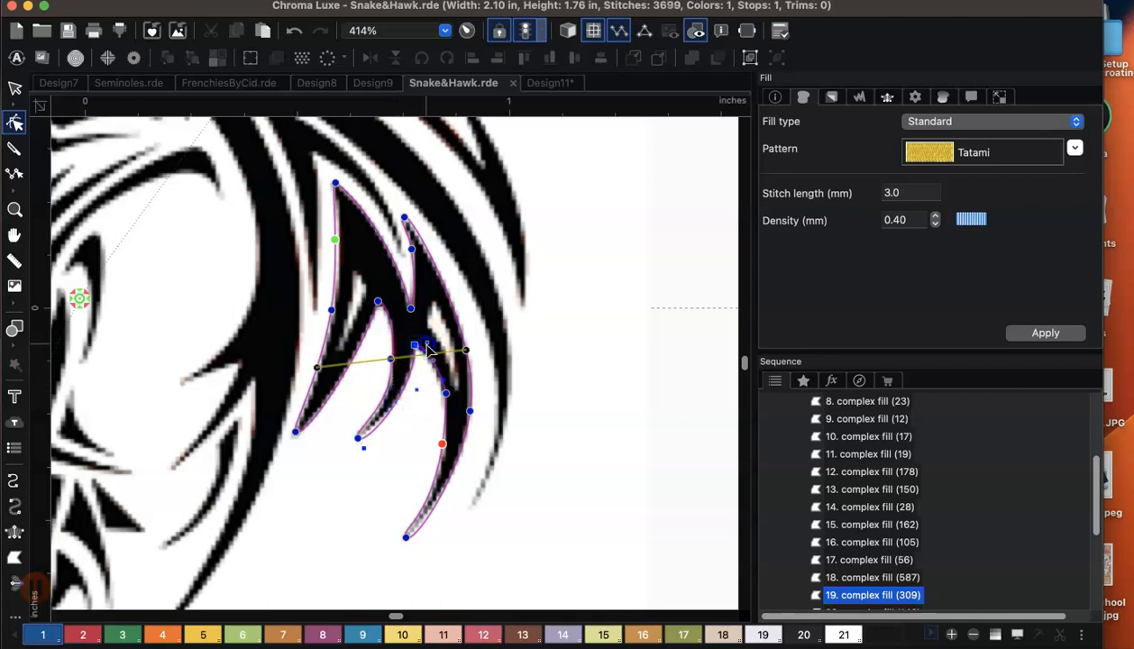
Lower complex fill 19's inner-edge point on the long right prong, adjust its handles, and refine the middle prong tip's handle
{"action": "left_click", "coordinate": [446, 394]}
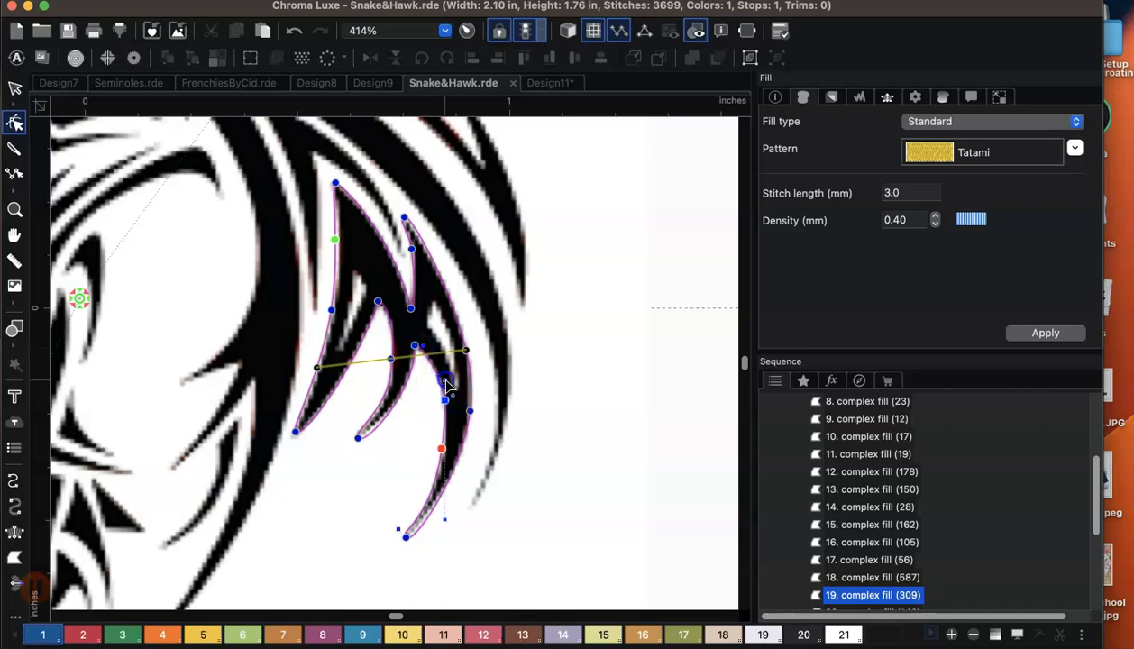
{"action": "left_click", "coordinate": [450, 515]}
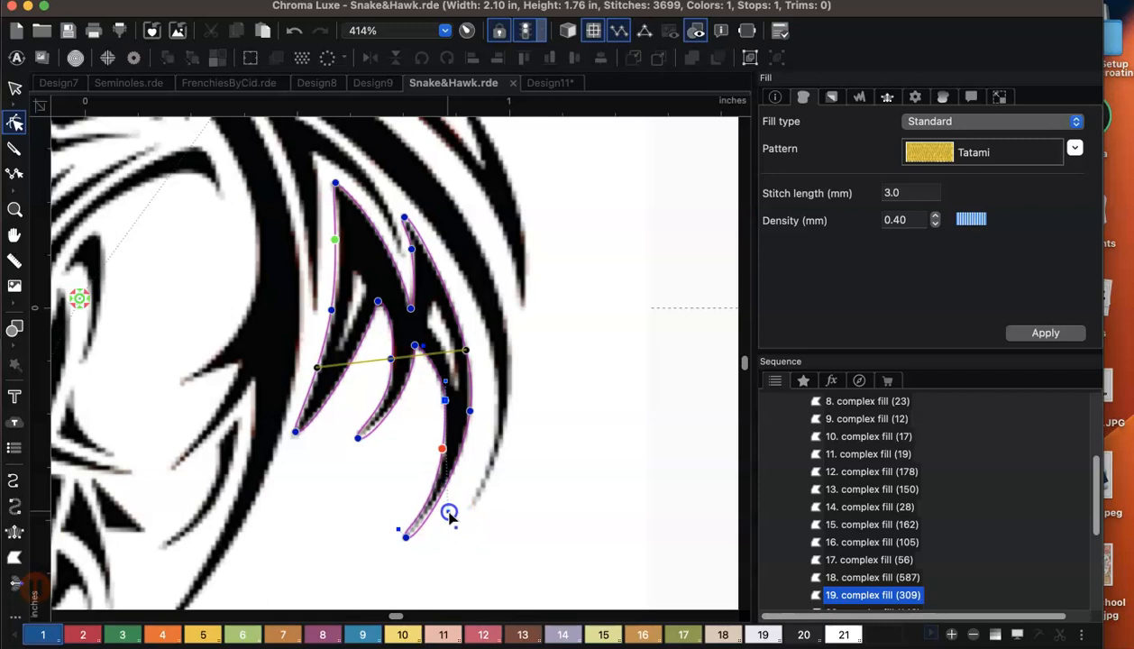
{"action": "left_click_drag", "start_coordinate": [452, 494], "coordinate": [456, 486]}
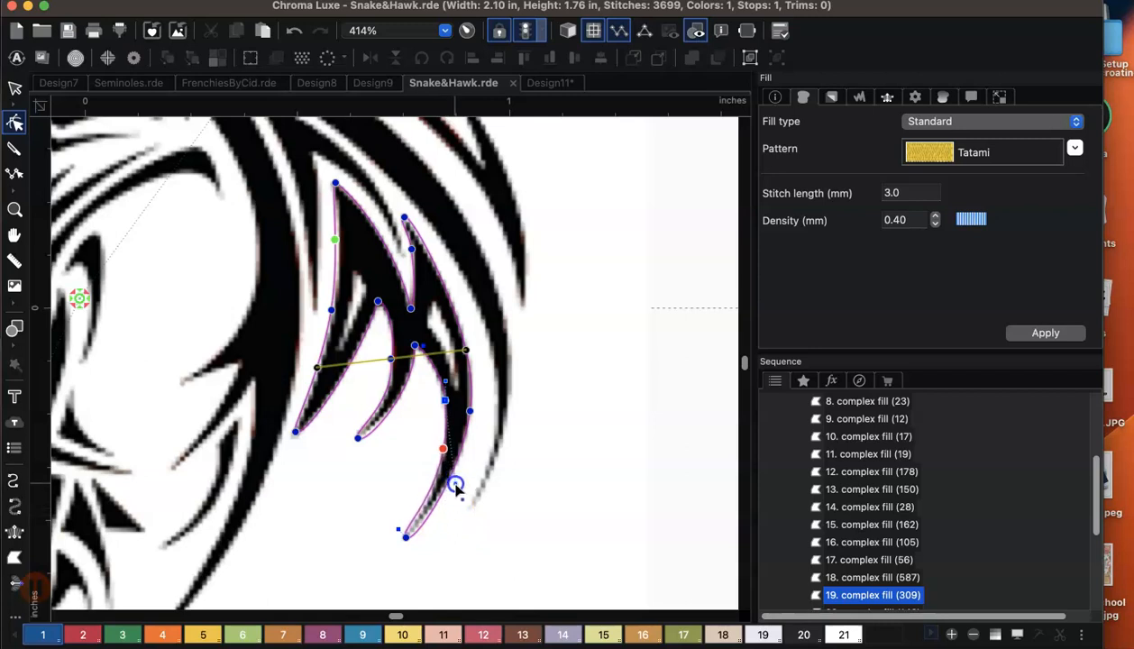
{"action": "left_click", "coordinate": [413, 345]}
{"action": "left_click", "coordinate": [363, 447]}
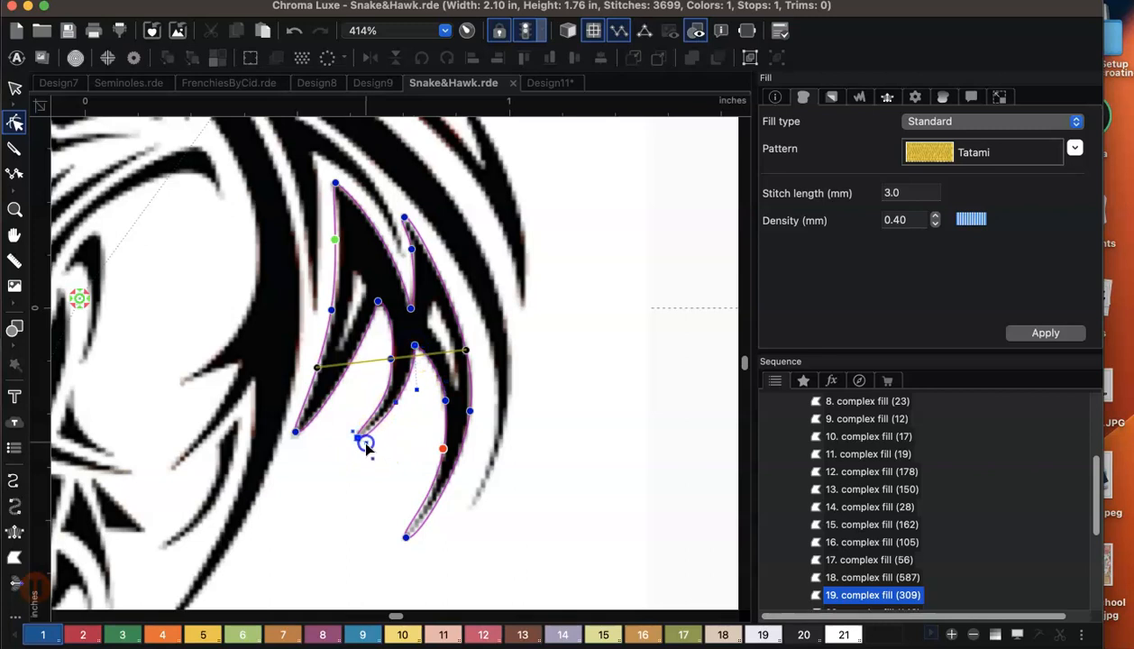
Move complex fill 19's start marker to its lowest tip and its stop marker to its upper-left tip
{"action": "left_click_drag", "start_coordinate": [335, 240], "coordinate": [422, 634]}
{"action": "left_click_drag", "start_coordinate": [442, 448], "coordinate": [335, 181]}
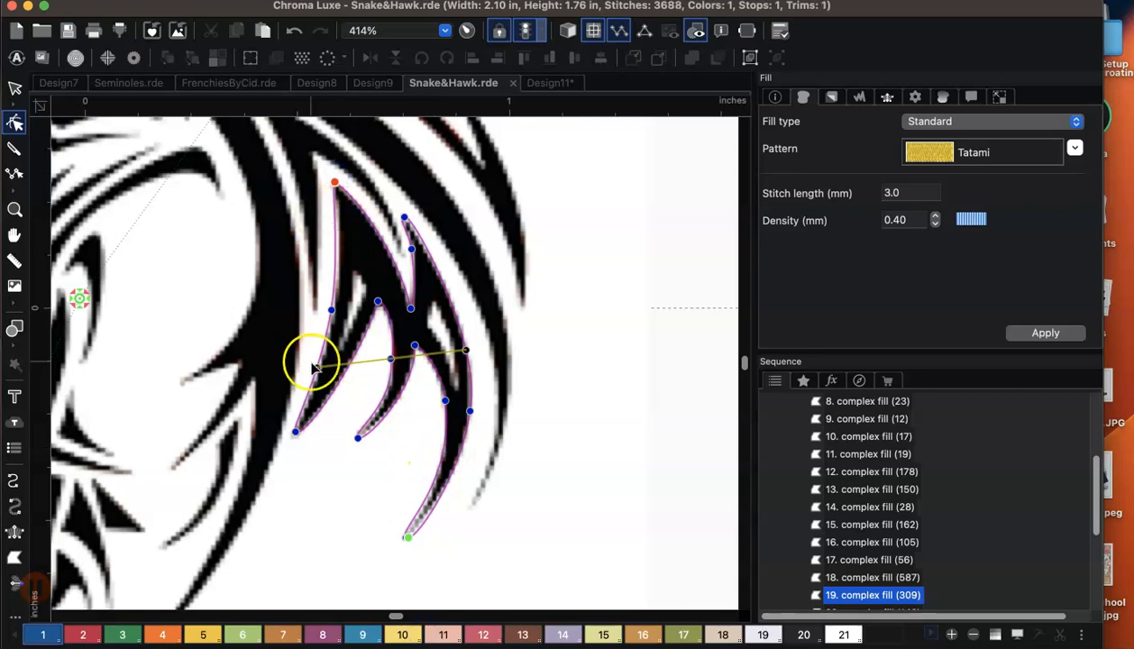
{"action": "scroll", "coordinate": [389, 464], "scroll_direction": "down", "scroll_amount": 4}
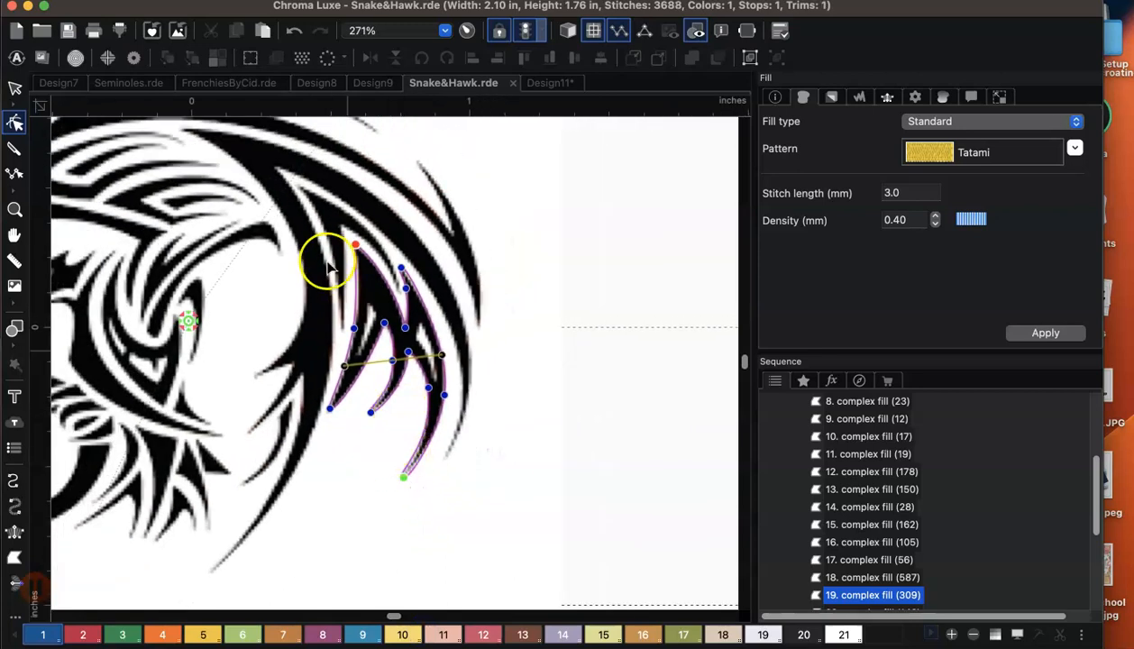
Place complex fill 19's stop marker at the upper-right tip and its start marker at the lower-left tip, and deselect the object
{"action": "left_click_drag", "start_coordinate": [356, 246], "coordinate": [399, 249]}
{"action": "left_click_drag", "start_coordinate": [404, 476], "coordinate": [325, 410]}
{"action": "scroll", "coordinate": [415, 429], "scroll_direction": "down", "scroll_amount": 5}
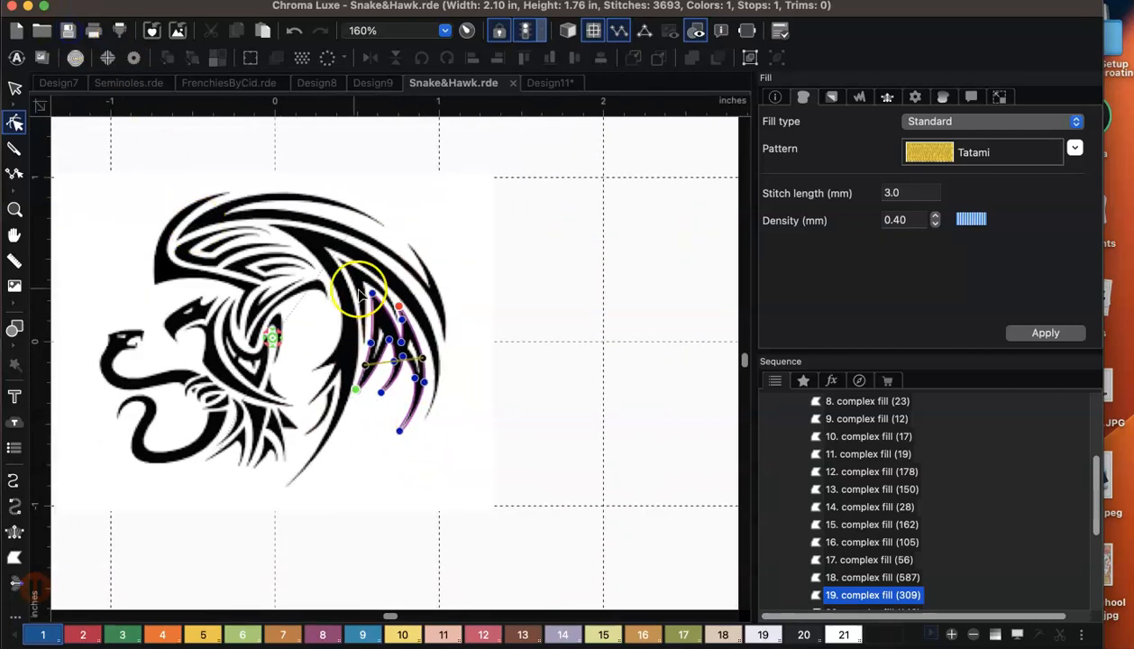
{"action": "scroll", "coordinate": [443, 332], "scroll_direction": "up", "scroll_amount": 3}
{"action": "scroll", "coordinate": [444, 332], "scroll_direction": "up", "scroll_amount": 4}
{"action": "left_click", "coordinate": [507, 423]}
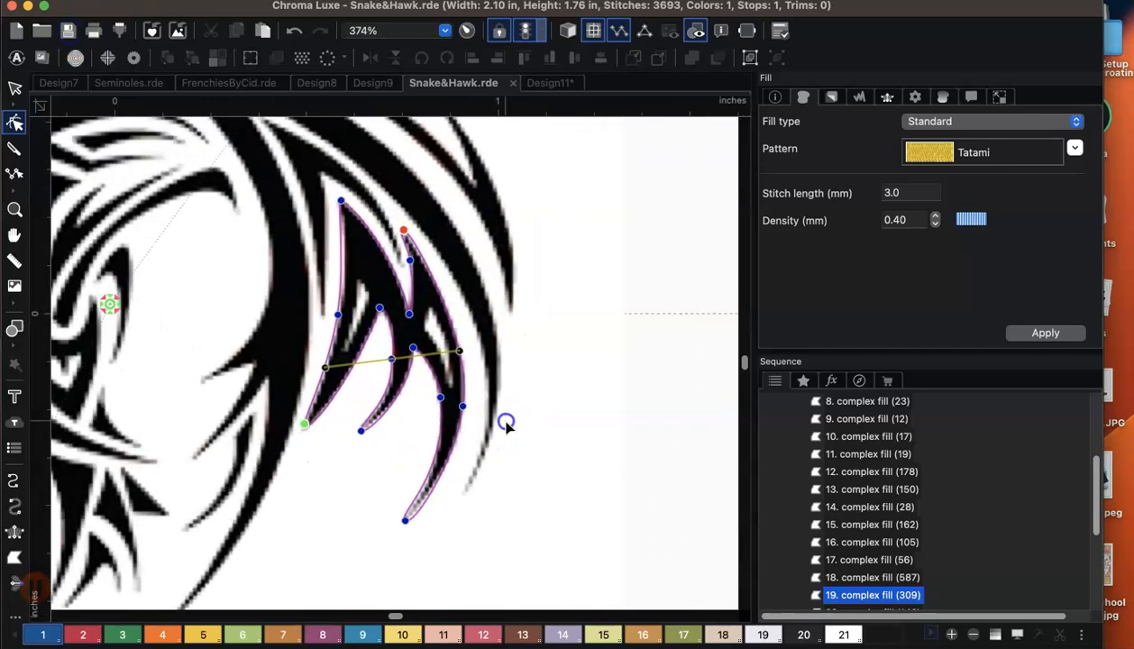
{"action": "left_click", "coordinate": [646, 491]}
{"action": "left_click", "coordinate": [593, 484]}
{"action": "right_click", "coordinate": [823, 484]}
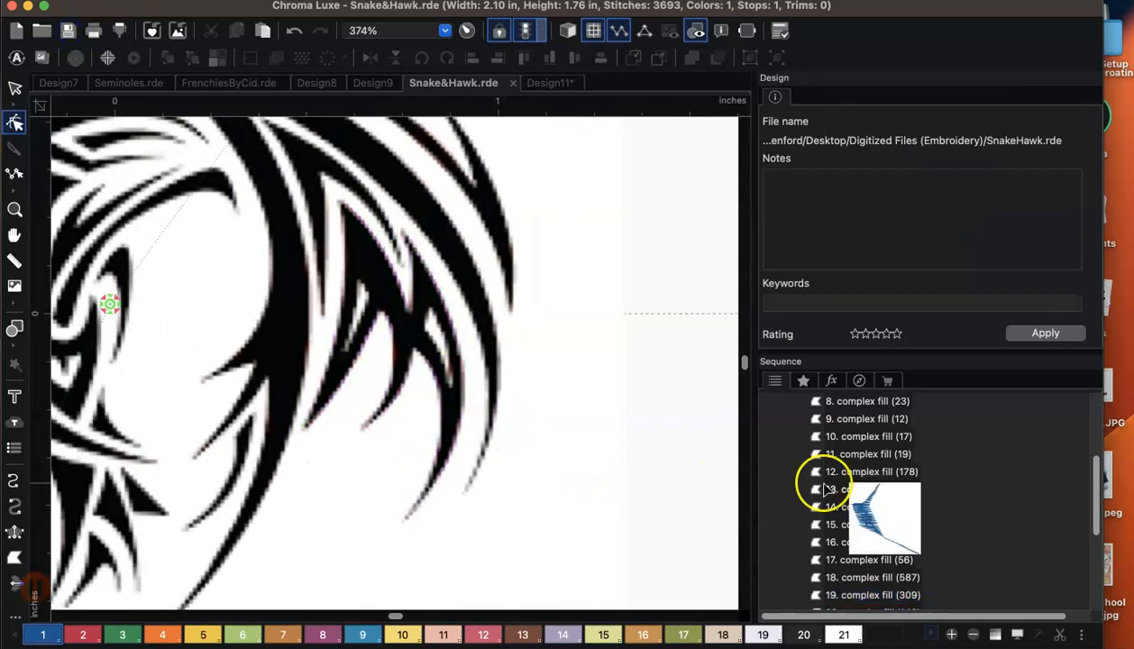
{"action": "left_click", "coordinate": [903, 420]}
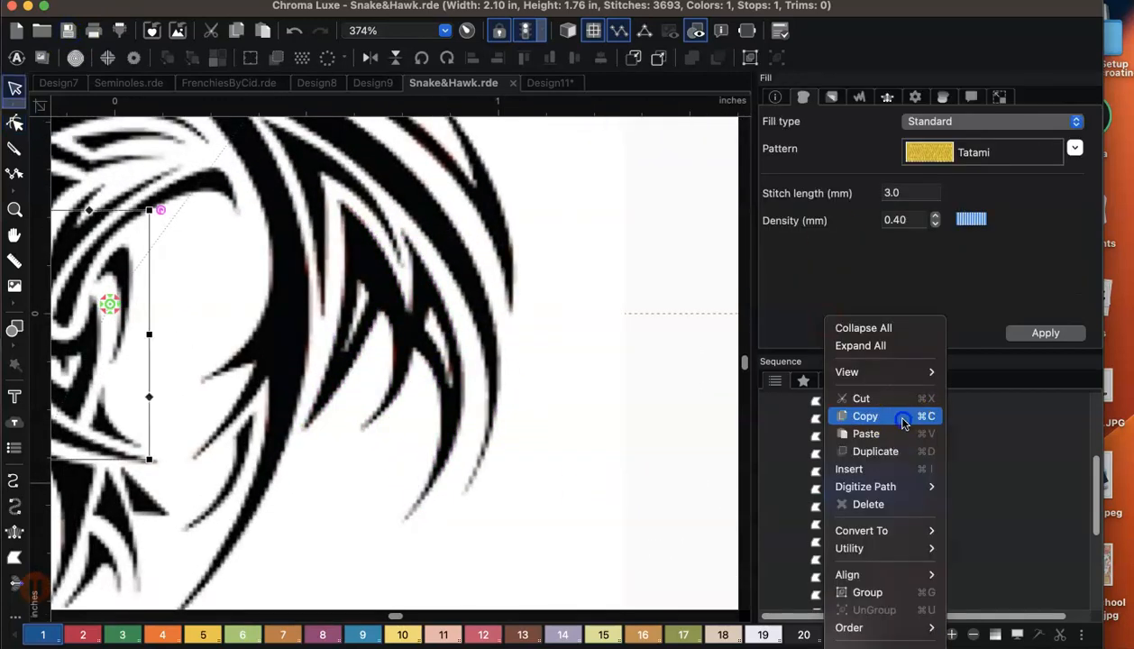
{"action": "left_click", "coordinate": [986, 463]}
Hide the background artwork group at the end of the sequence so only the stitches show
{"action": "scroll", "coordinate": [981, 480], "scroll_direction": "down", "scroll_amount": 8}
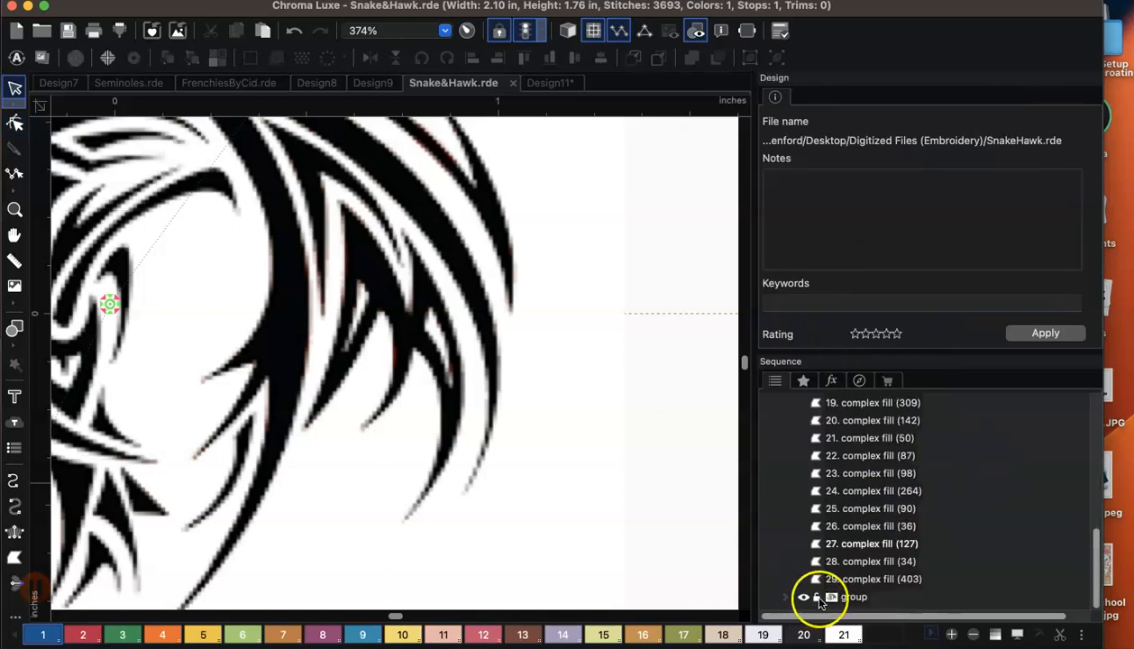
{"action": "left_click", "coordinate": [805, 597]}
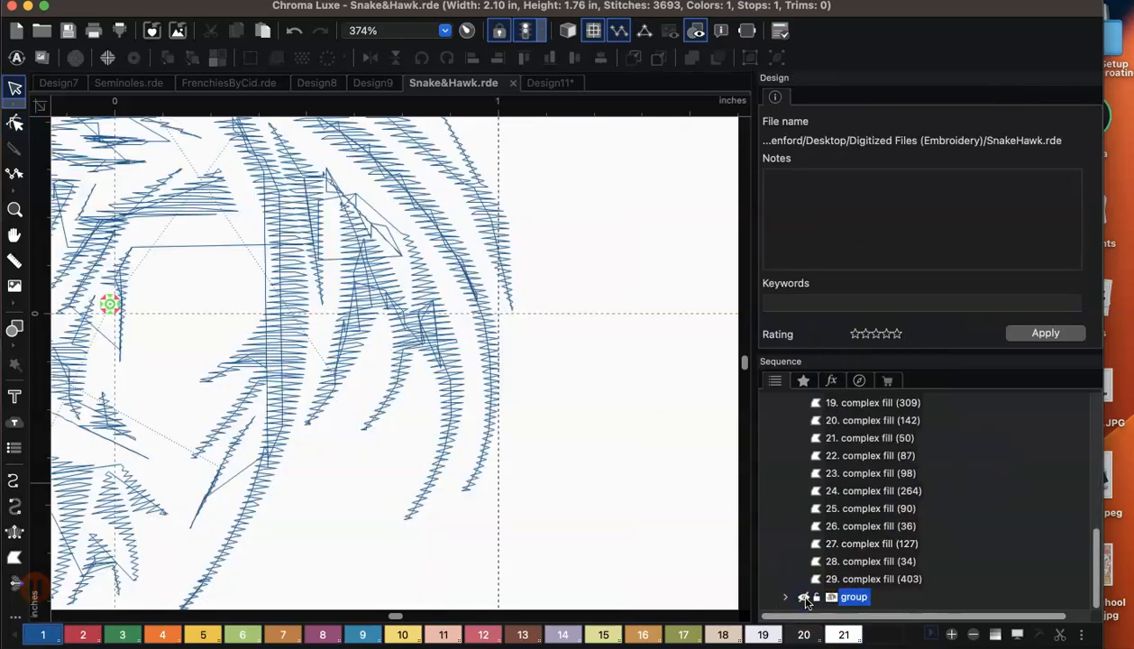
Examine the stitching of individual wing, tail and body fills across the whole design
{"action": "left_click", "coordinate": [423, 498]}
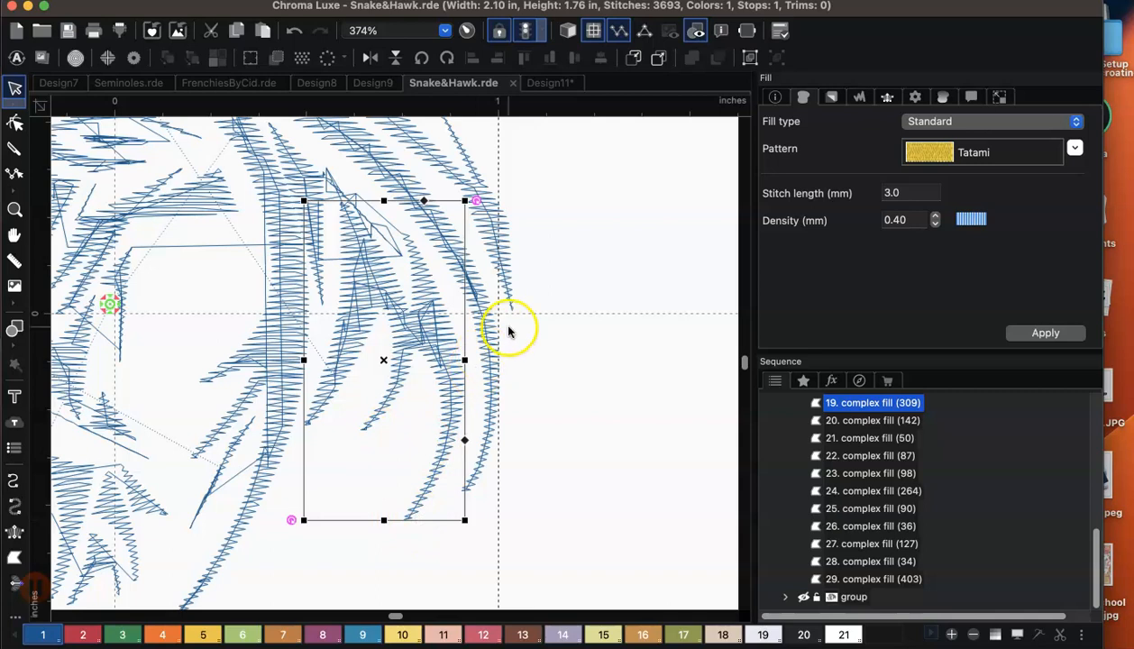
{"action": "left_click", "coordinate": [510, 262]}
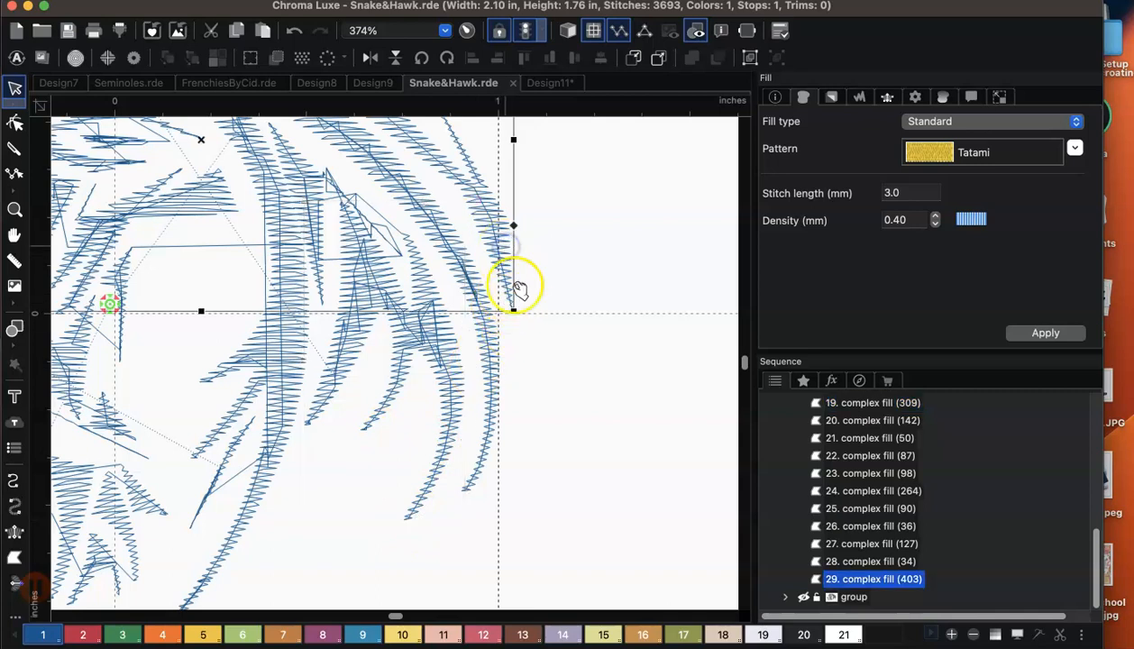
{"action": "left_click", "coordinate": [498, 363]}
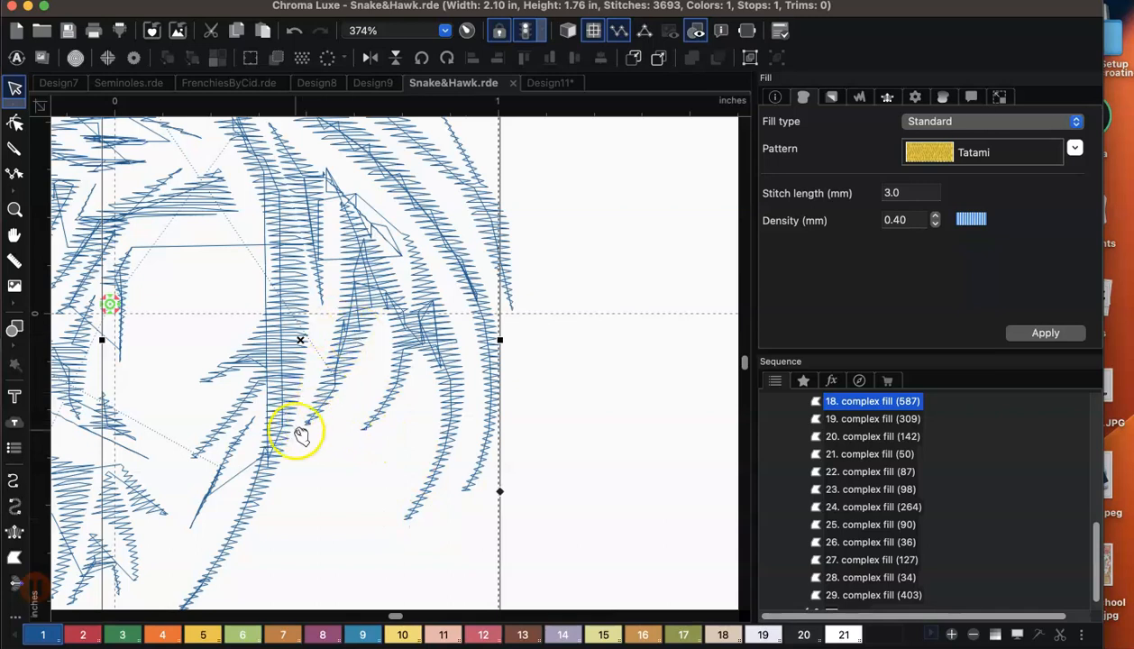
{"action": "scroll", "coordinate": [301, 436], "scroll_direction": "down", "scroll_amount": 2}
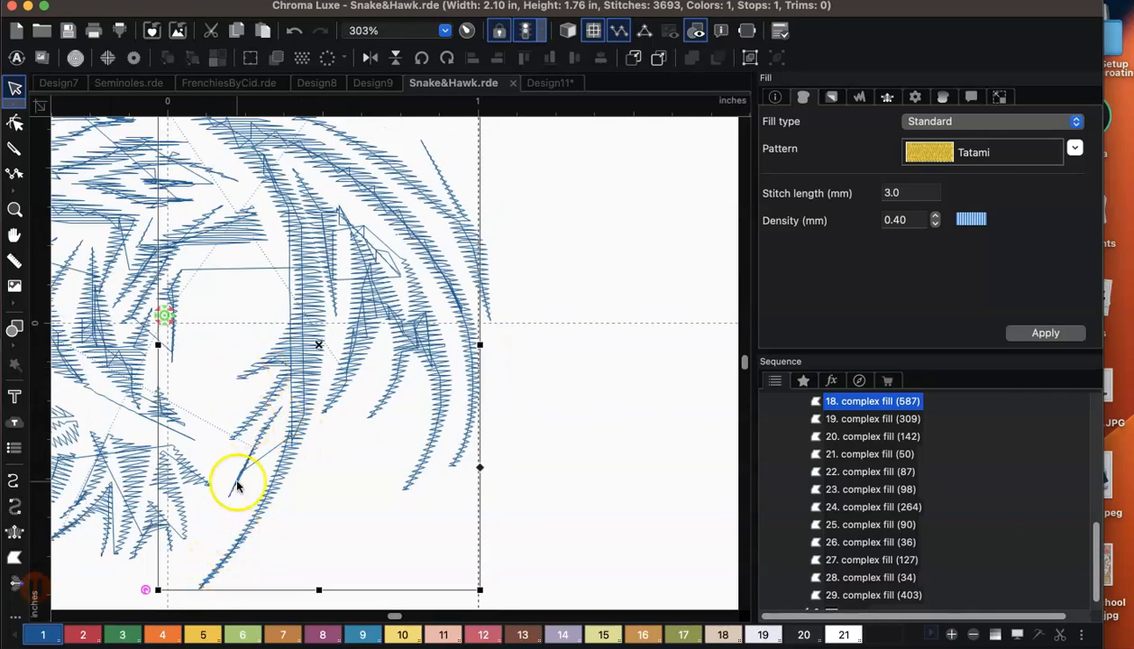
{"action": "left_click", "coordinate": [132, 501]}
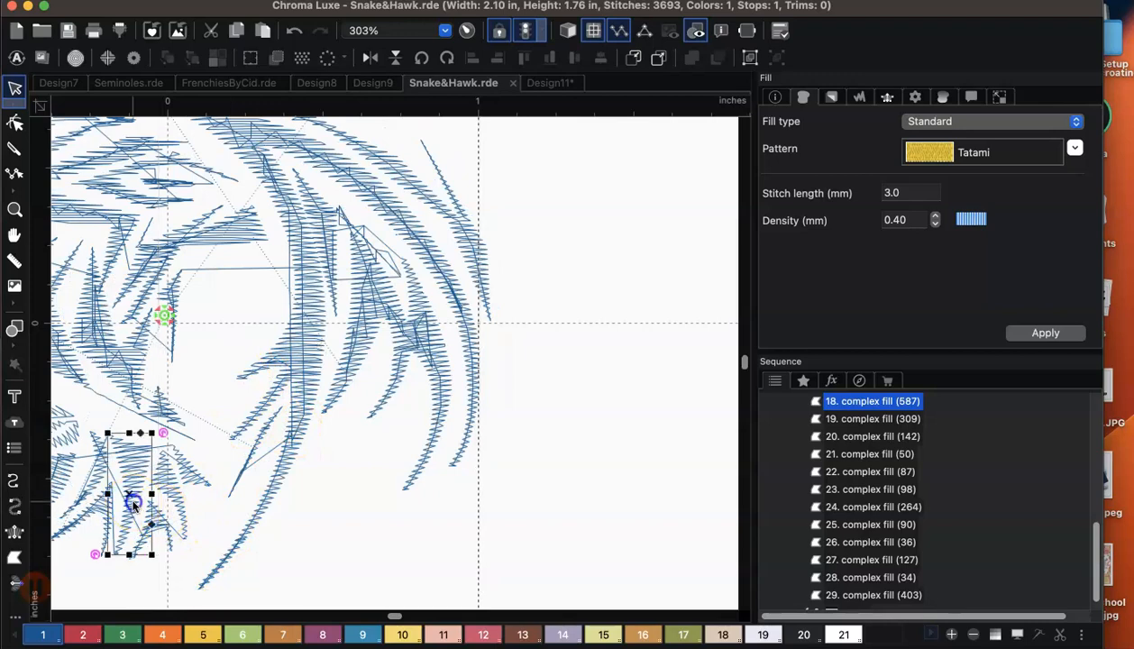
{"action": "left_click", "coordinate": [189, 471]}
{"action": "left_click", "coordinate": [165, 407]}
{"action": "left_click", "coordinate": [125, 386]}
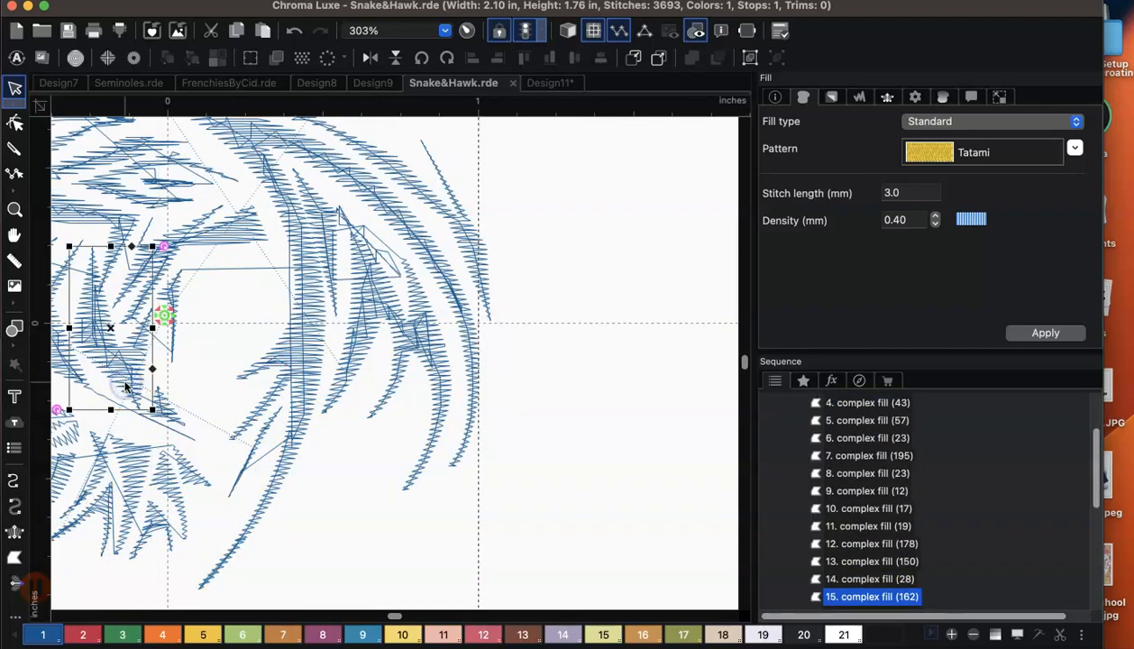
{"action": "scroll", "coordinate": [125, 386], "scroll_direction": "down", "scroll_amount": 4}
{"action": "left_click", "coordinate": [14, 234]}
{"action": "left_click_drag", "start_coordinate": [118, 204], "coordinate": [343, 230]}
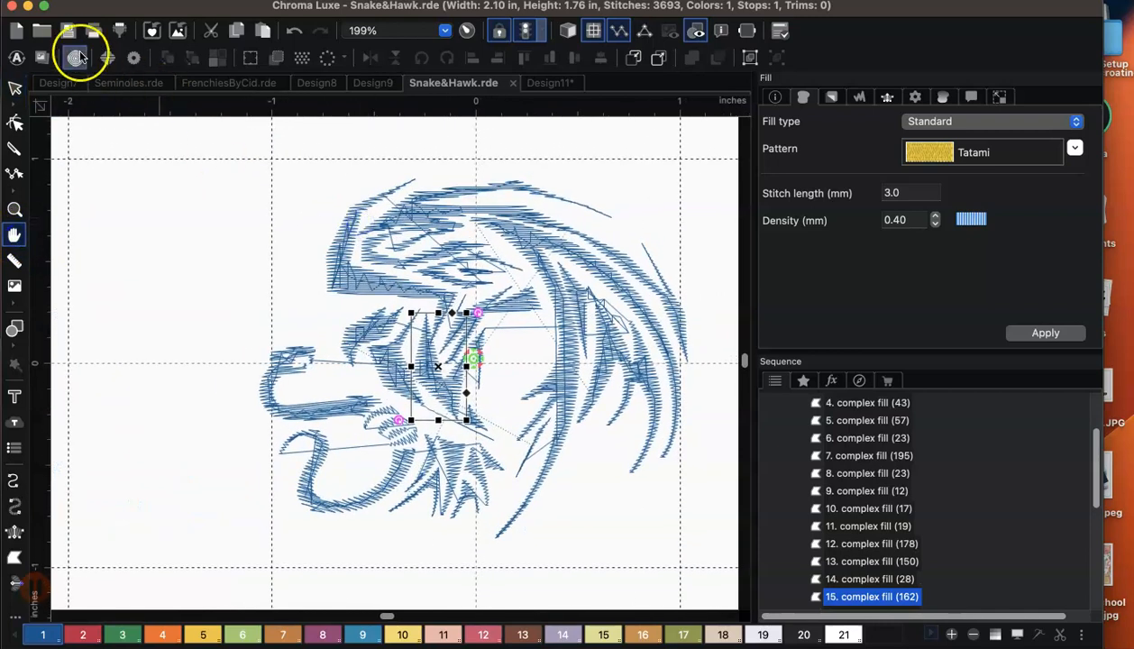